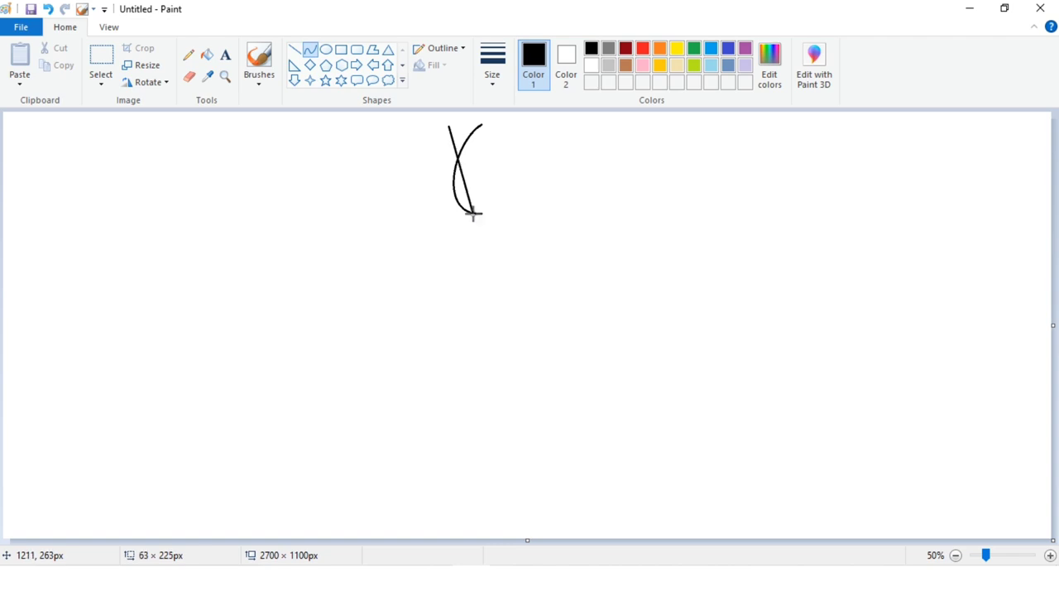
- Bend the tulip's outer left petal outward and close its top with a short curve down to the centre petal
left_click_drag(475, 215, 420, 210)
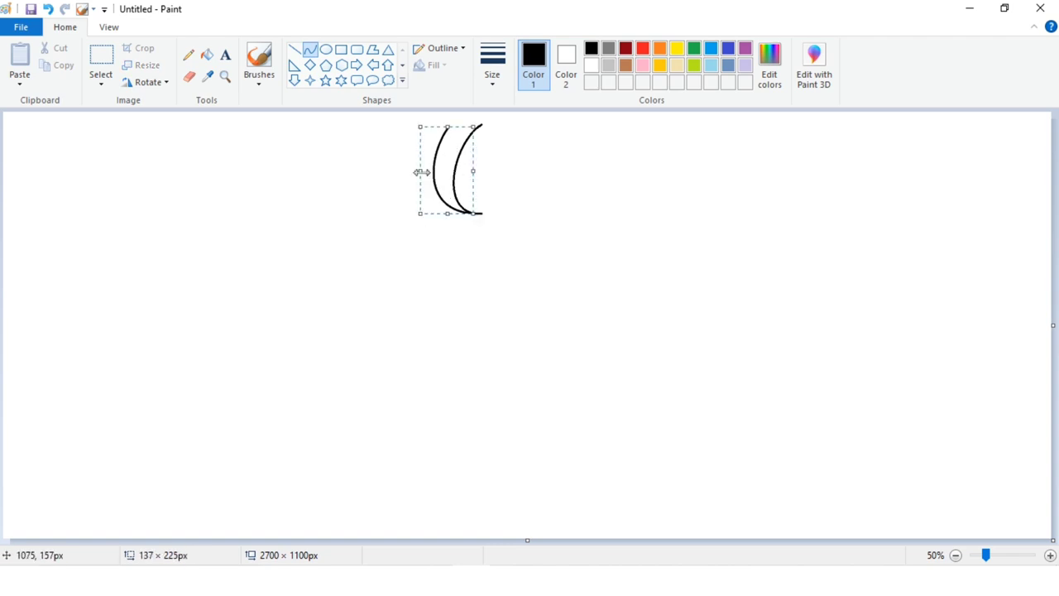
left_click_drag(421, 173, 423, 173)
left_click_drag(451, 123, 462, 144)
left_click(603, 153)
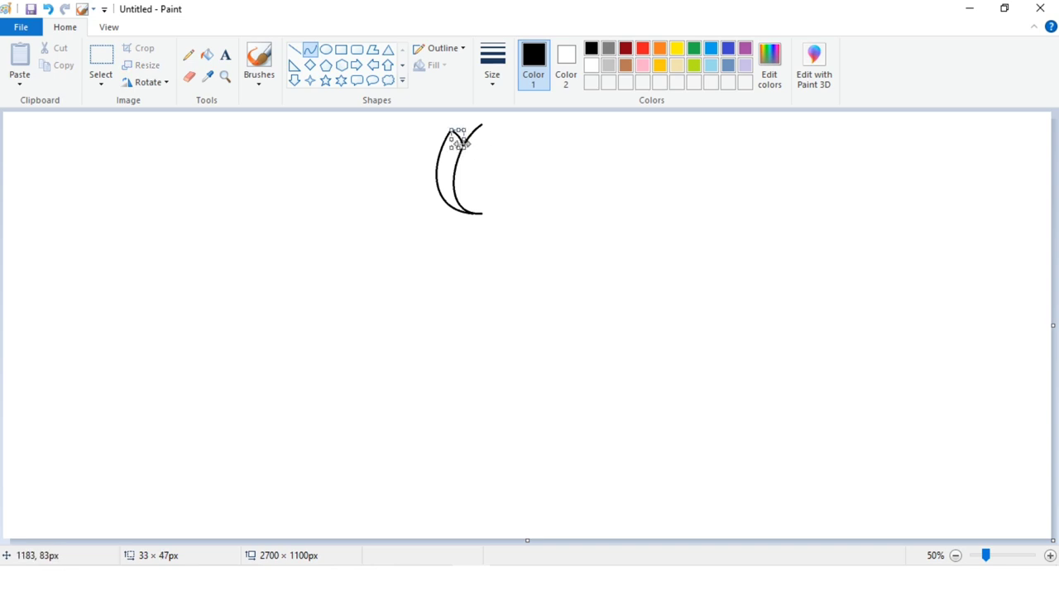
left_click(523, 130)
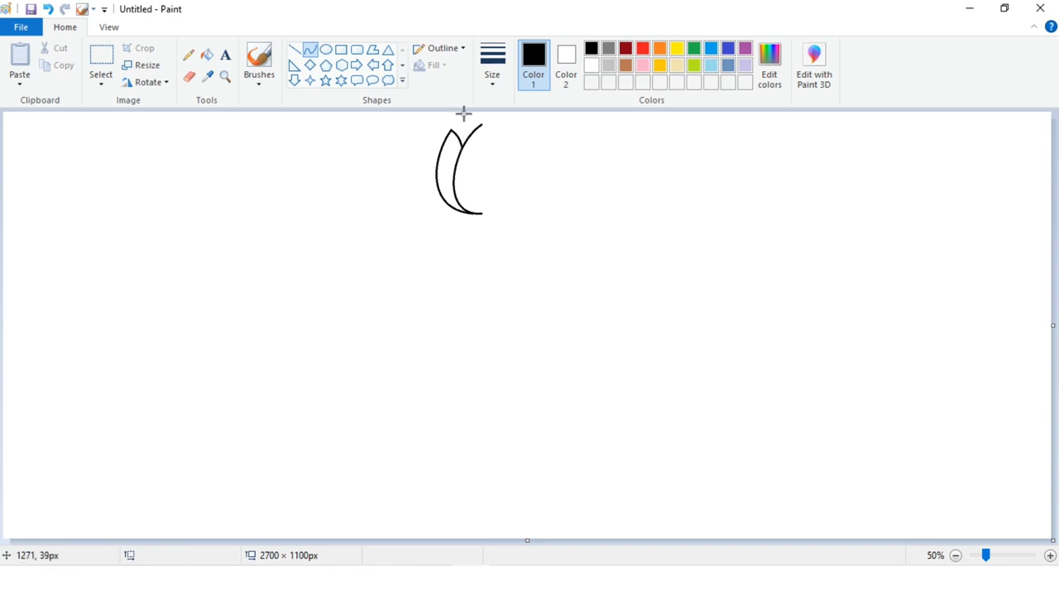
- Draw a small curved back petal between the left petal's tip and the centre petal at 100% zoom
left_click(108, 27)
left_click(20, 64)
left_click_drag(236, 537, 440, 538)
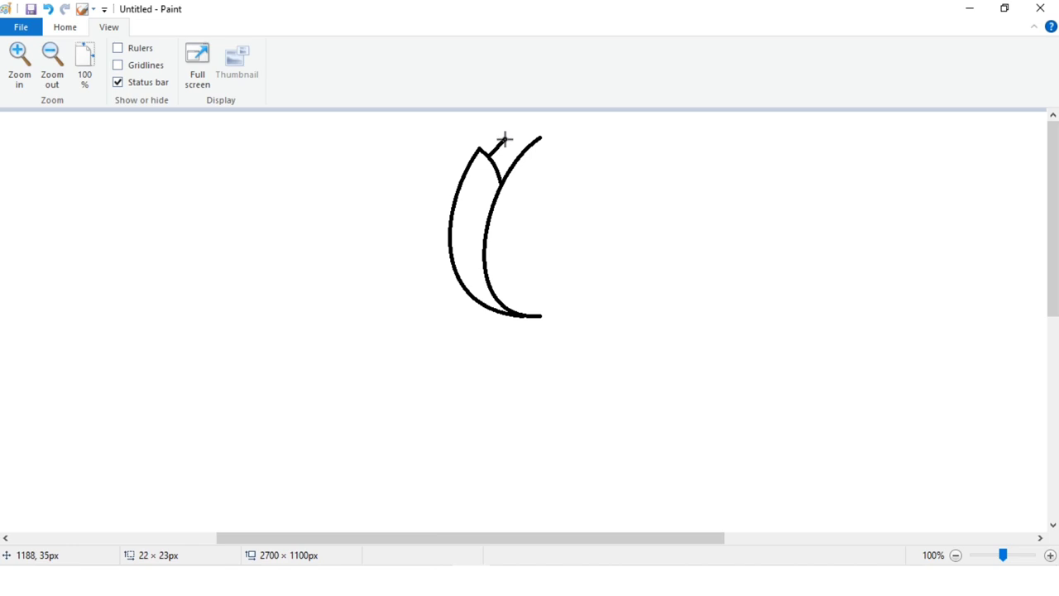
left_click_drag(499, 144, 506, 139)
- Cut out the left half of the tulip, delete the leftover line ends, and paste the half back into place
left_click(65, 26)
left_click(100, 66)
left_click_drag(439, 123, 533, 333)
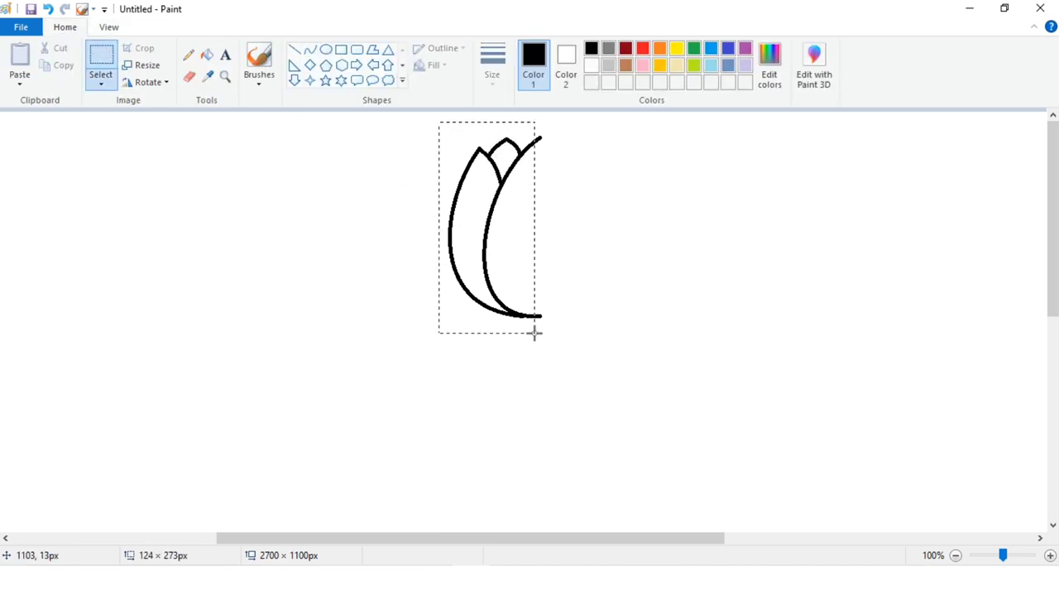
key("ctrl+x")
left_click_drag(503, 124, 588, 333)
right_click(547, 261)
left_click(594, 373)
right_click(423, 217)
left_click(469, 260)
left_click_drag(83, 247, 506, 244)
- Paste a second copy of the half tulip, flip it horizontally, and join it to the left half as a symmetrical flower
right_click(251, 171)
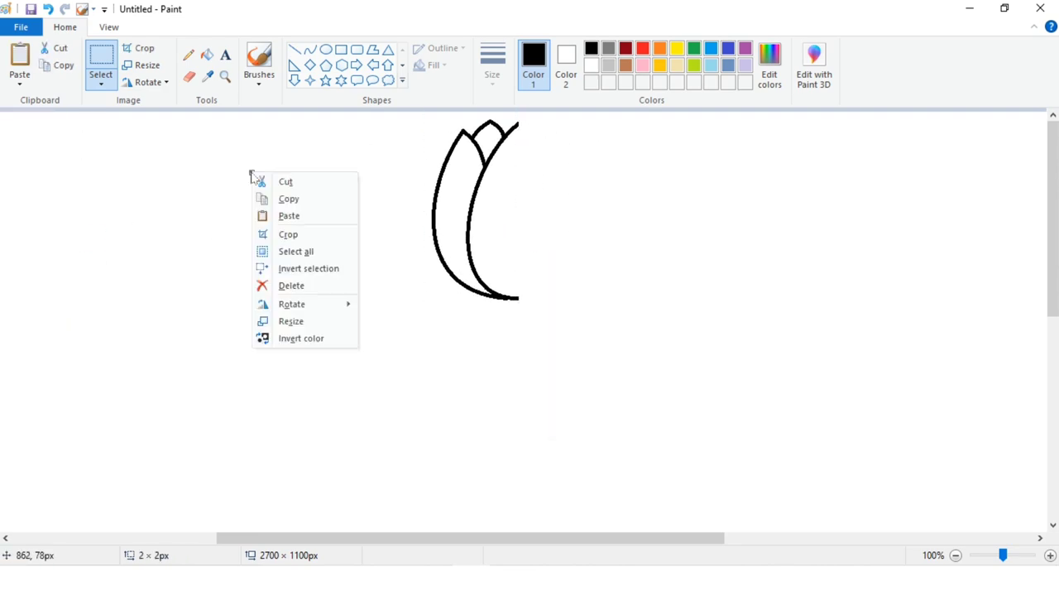
left_click(287, 215)
left_click_drag(75, 213, 559, 237)
right_click(263, 242)
left_click(417, 446)
left_click(666, 193)
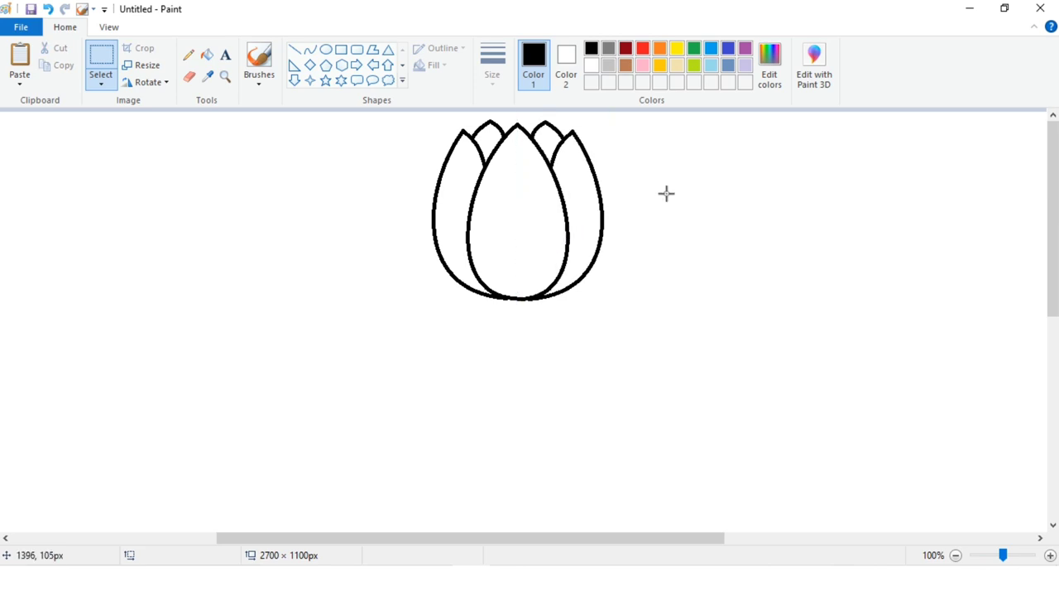
- Add thin curved highlight lines inside the left edges of the tulip's centre petal and left petal
left_click(308, 51)
left_click_drag(493, 168, 502, 287)
left_click_drag(466, 190, 463, 248)
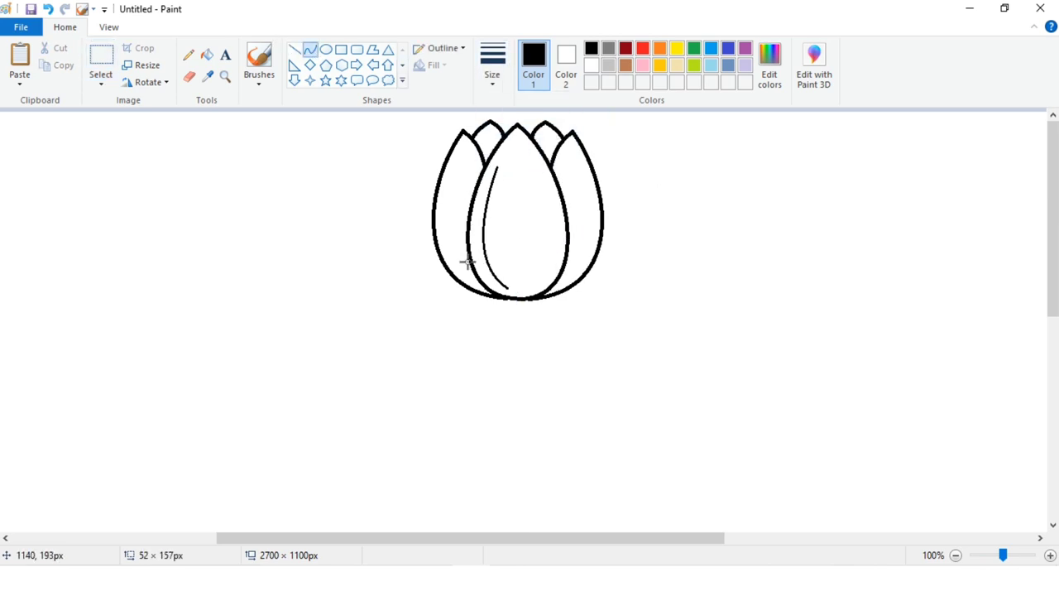
left_click(488, 170)
left_click_drag(488, 168, 493, 251)
left_click(448, 163)
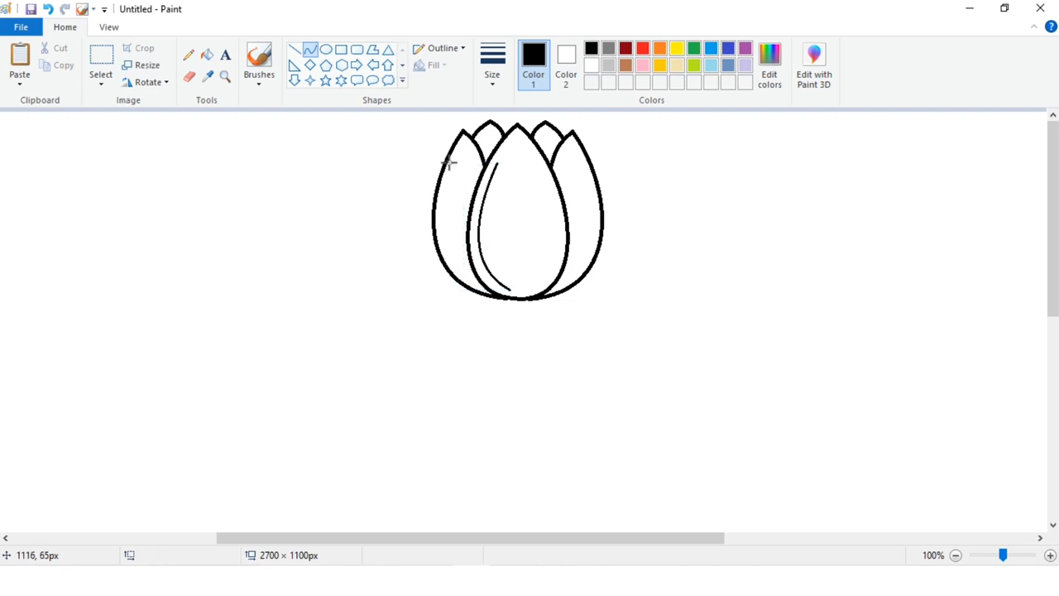
left_click_drag(455, 162, 469, 282)
mouse_move(454, 206)
left_mouse_down()
mouse_move(442, 205)
mouse_move(431, 243)
left_mouse_up()
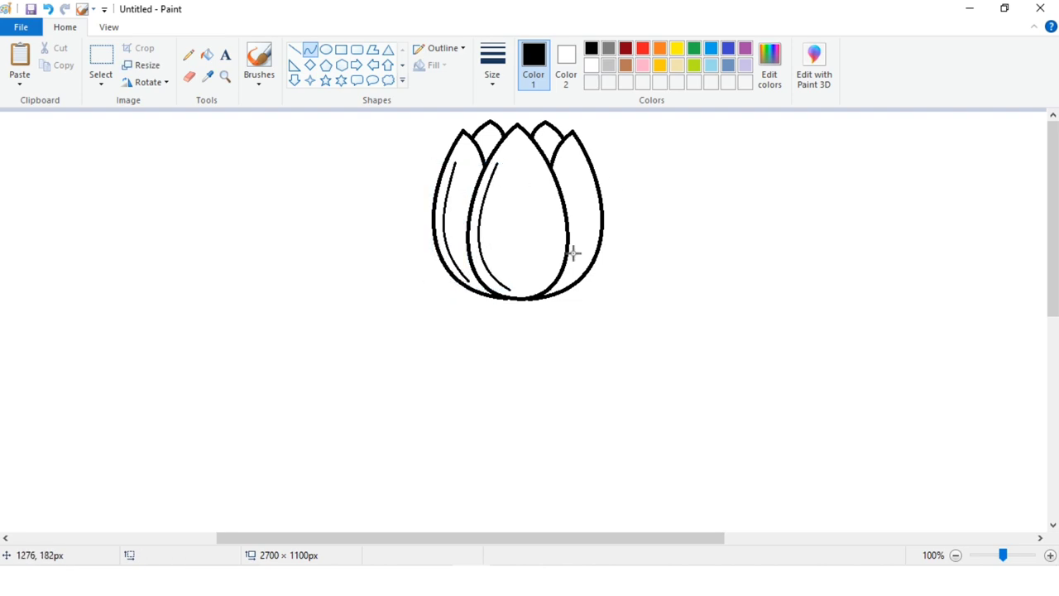
- Draw a thicker curve beside the upright tulip as the left edge of a second, tilted tulip's centre petal
left_click(108, 27)
left_click(53, 63)
left_click(21, 63)
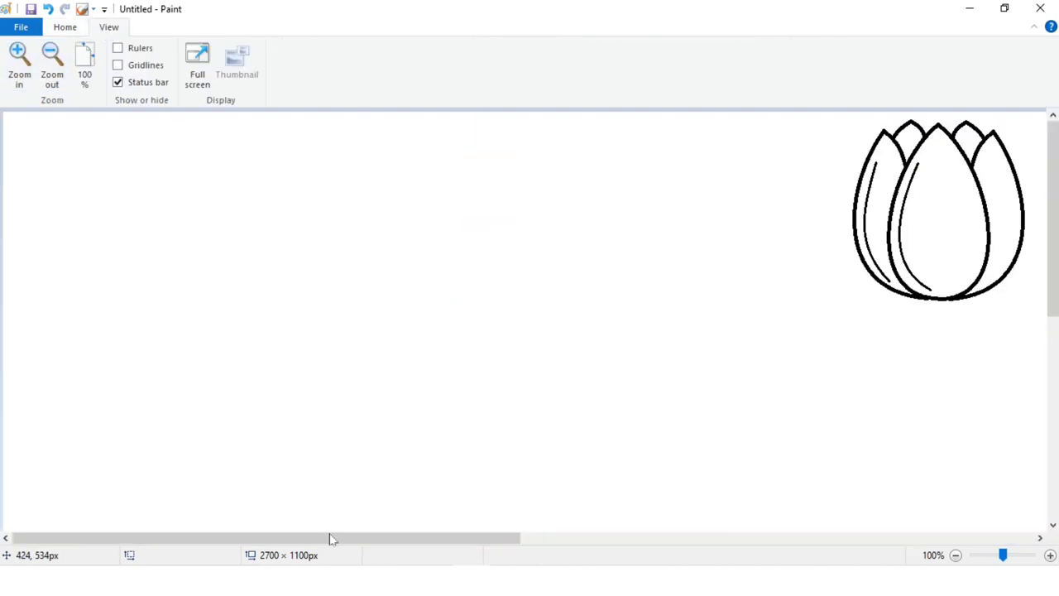
left_click_drag(331, 537, 548, 538)
left_click(65, 26)
left_click(493, 62)
left_click(511, 166)
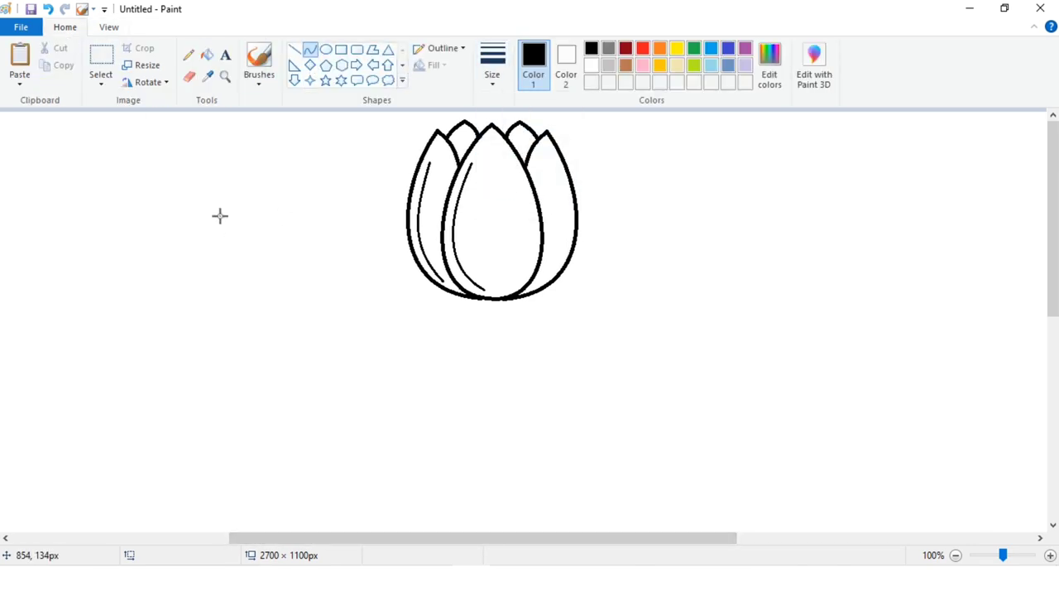
left_click_drag(244, 194, 331, 320)
mouse_move(256, 257)
left_mouse_down()
mouse_move(246, 338)
mouse_move(267, 352)
mouse_move(264, 342)
left_mouse_up()
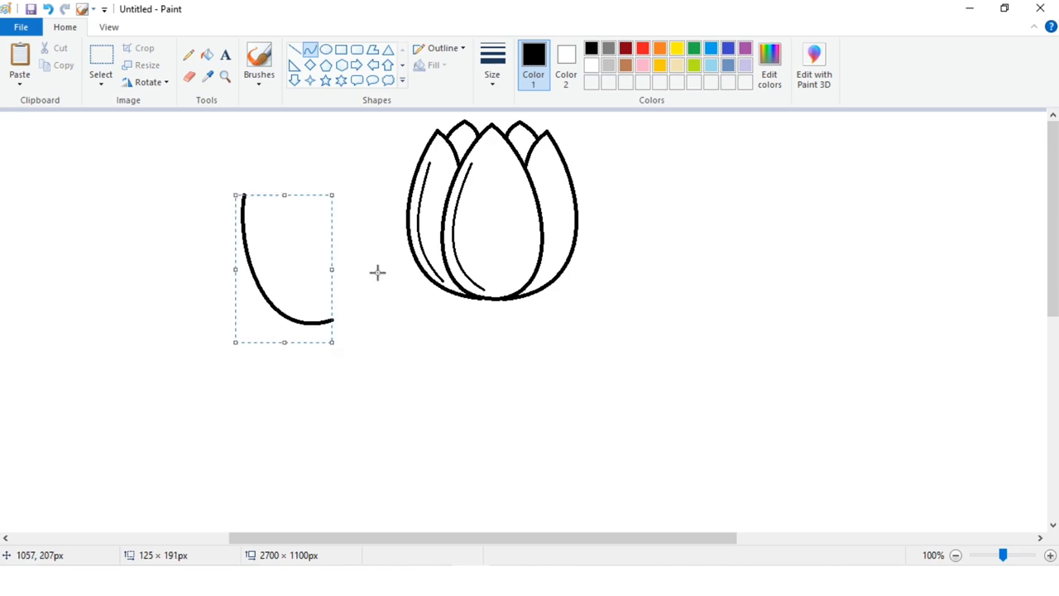
left_click_drag(294, 272, 300, 264)
left_click(398, 250)
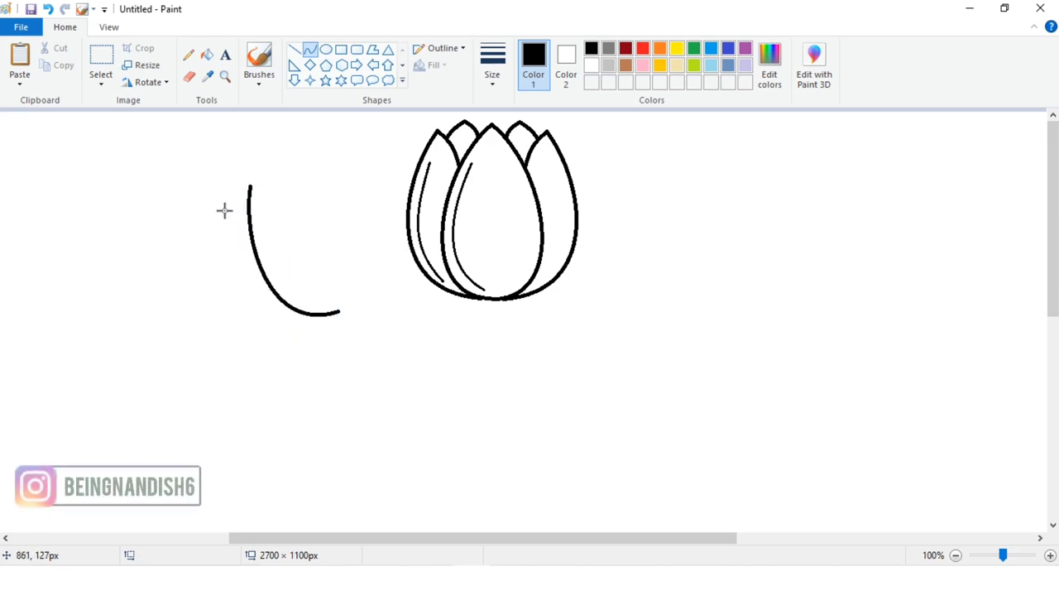
- Draw the tilted tulip's outer left petal with a curve and close its tip against the centre petal
left_click_drag(215, 211, 325, 316)
left_click_drag(259, 258, 210, 285)
left_click_drag(229, 328, 258, 339)
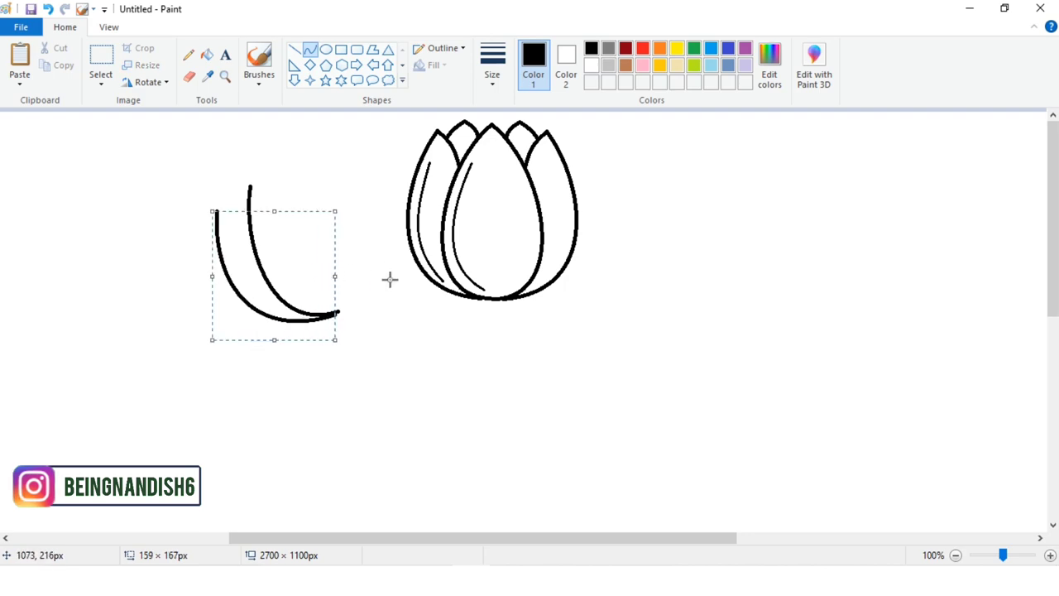
left_click_drag(215, 207, 250, 229)
key("ctrl+z")
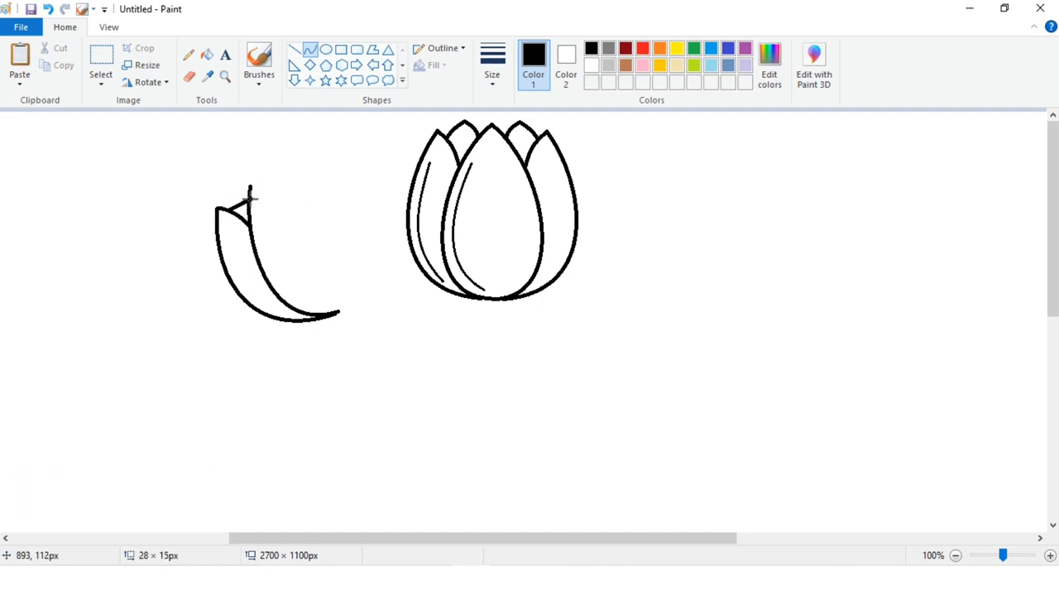
- Complete the tilted tulip with the centre petal's right edge, an outer right petal and small back petals
mouse_move(240, 195)
left_mouse_down()
mouse_move(250, 202)
mouse_move(248, 184)
mouse_move(300, 220)
mouse_move(338, 310)
mouse_move(367, 259)
left_mouse_up()
left_click_drag(290, 193, 404, 258)
left_click(487, 228)
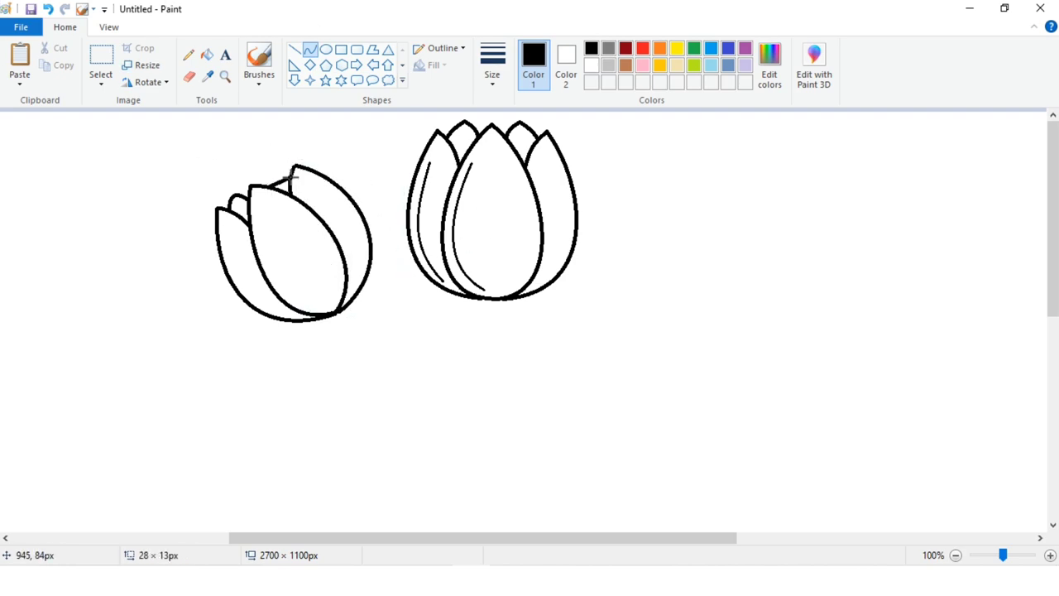
left_click_drag(270, 163, 269, 163)
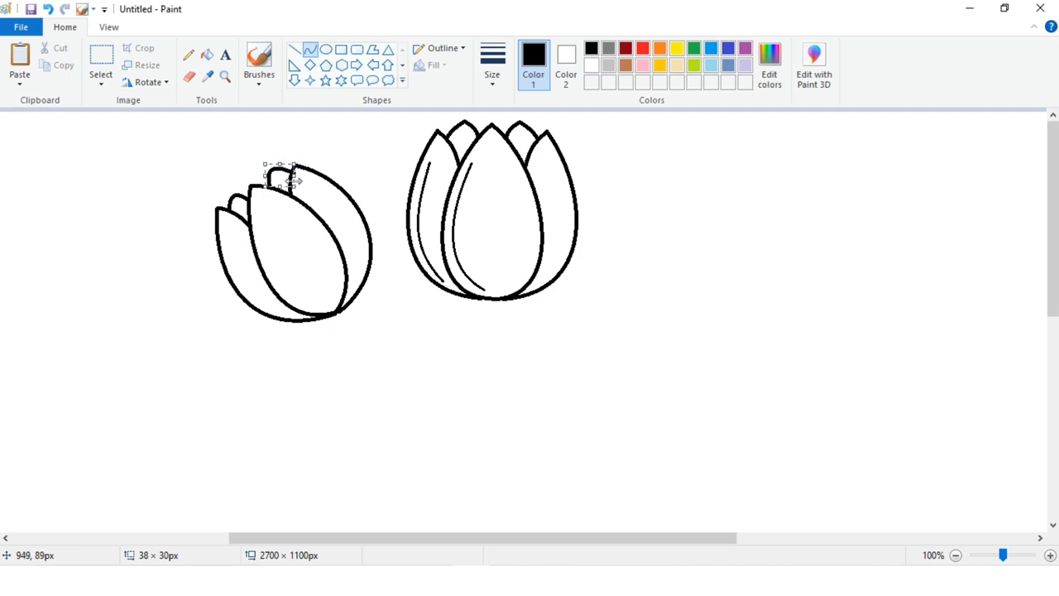
left_click(333, 170)
left_click(101, 63)
left_click_drag(191, 151, 326, 276)
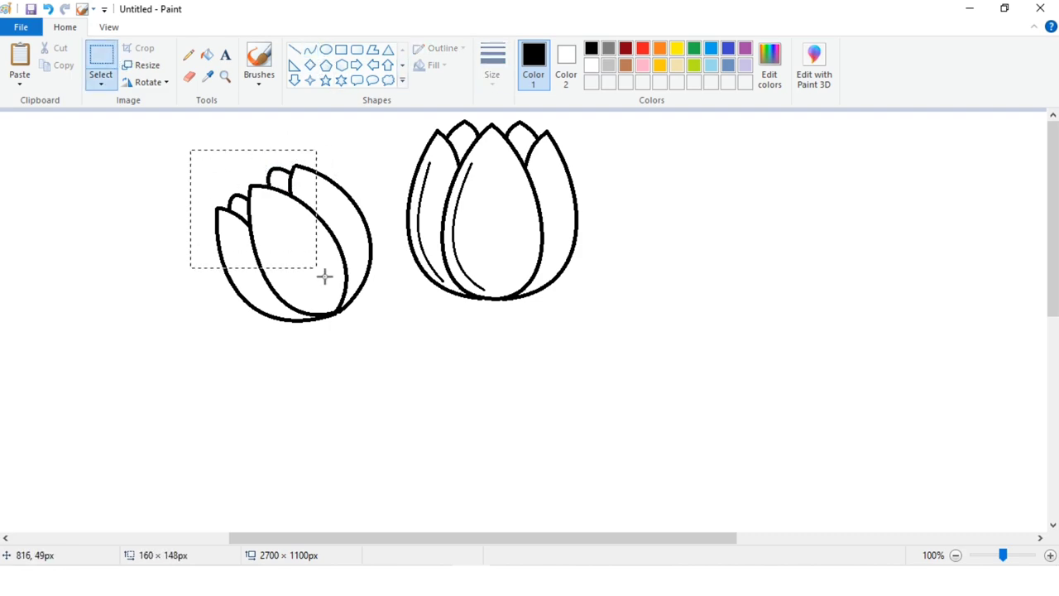
left_click(326, 248)
- Try two parallel vertical stem lines about 395 px long under the upright tulip, and undo them
left_click(108, 26)
left_click(52, 58)
left_click(66, 30)
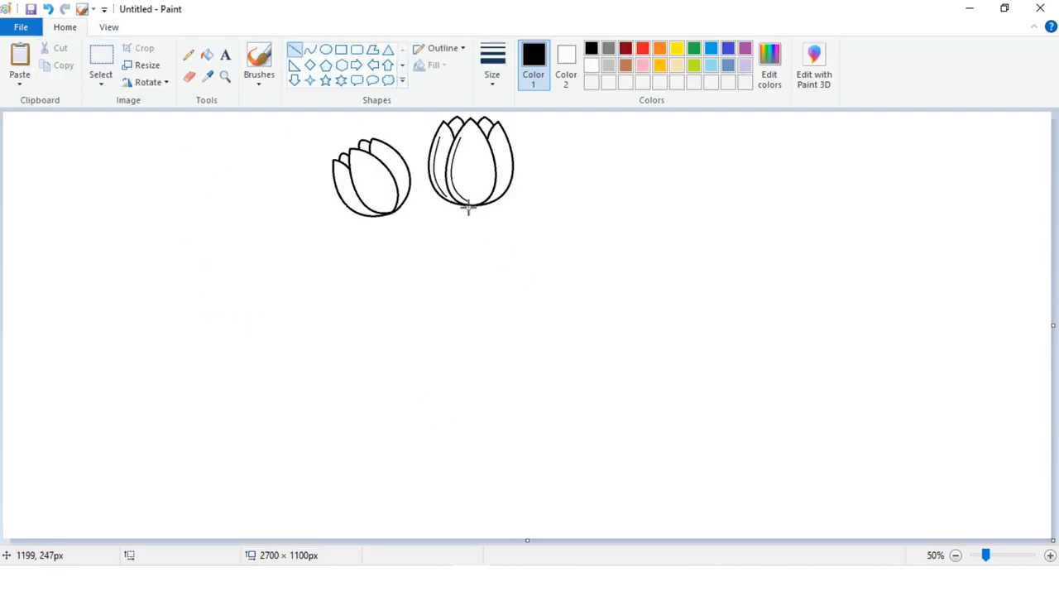
left_click_drag(468, 209, 505, 357)
left_click_drag(468, 295, 466, 296)
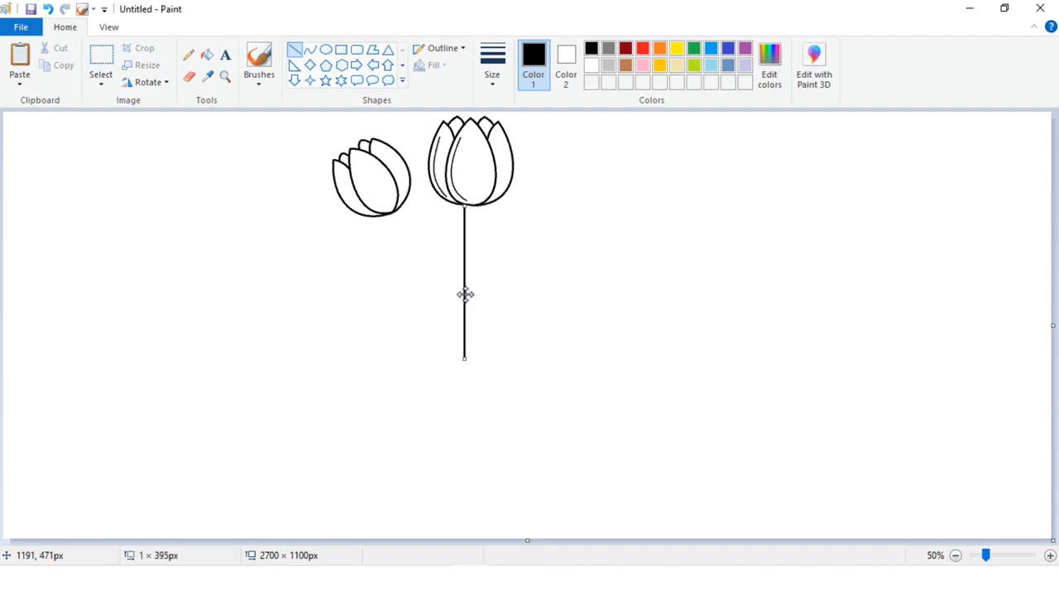
left_click(476, 235)
left_click_drag(470, 206, 520, 363)
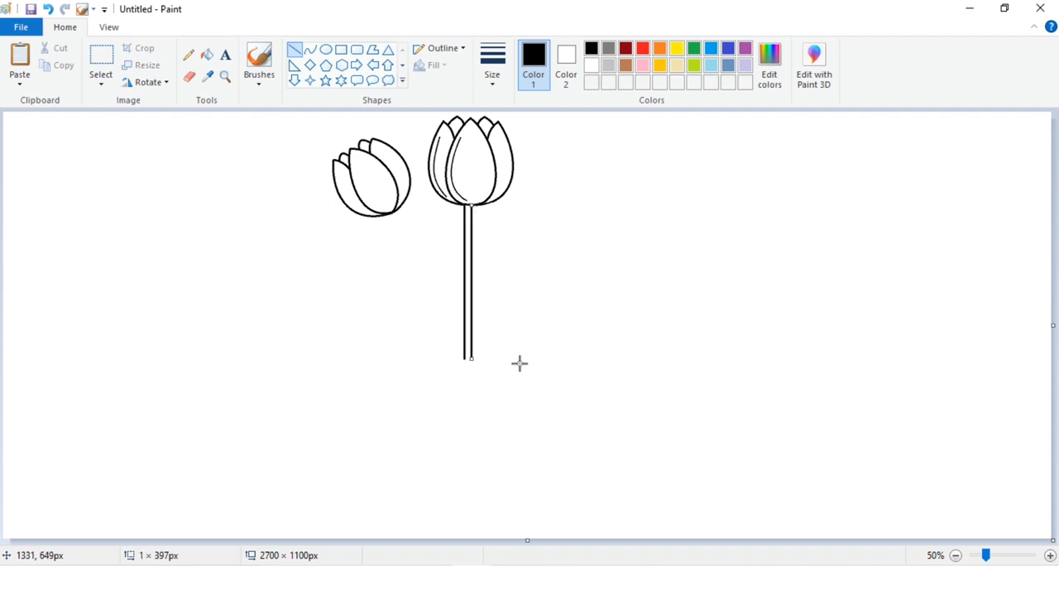
key("ctrl+z")
key("ctrl+z")
- Draw the upright tulip's stem as two parallel vertical lines about 515 px long
left_click_drag(467, 206, 491, 405)
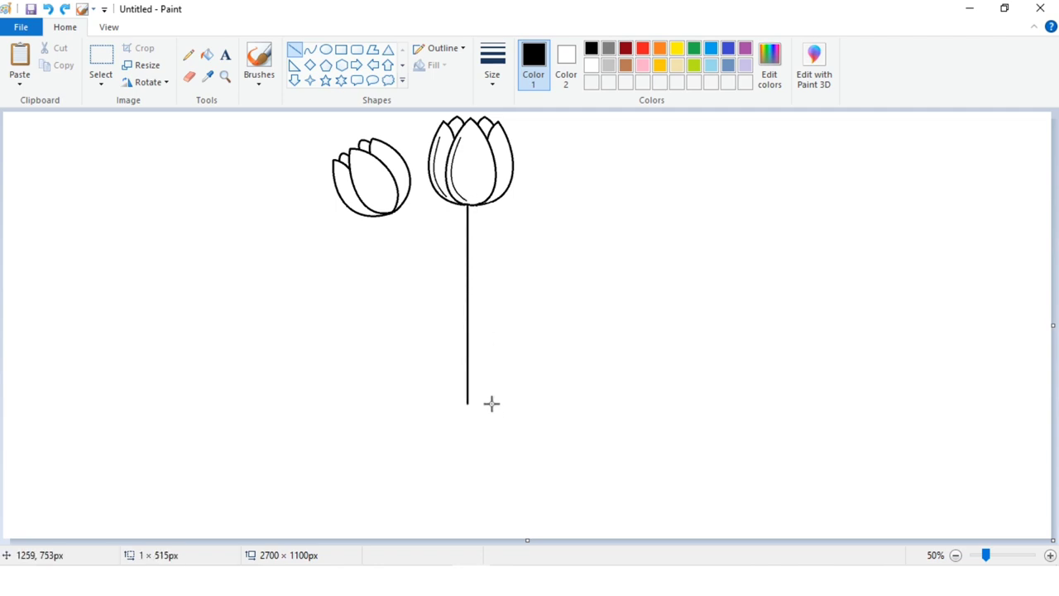
left_click_drag(474, 205, 531, 402)
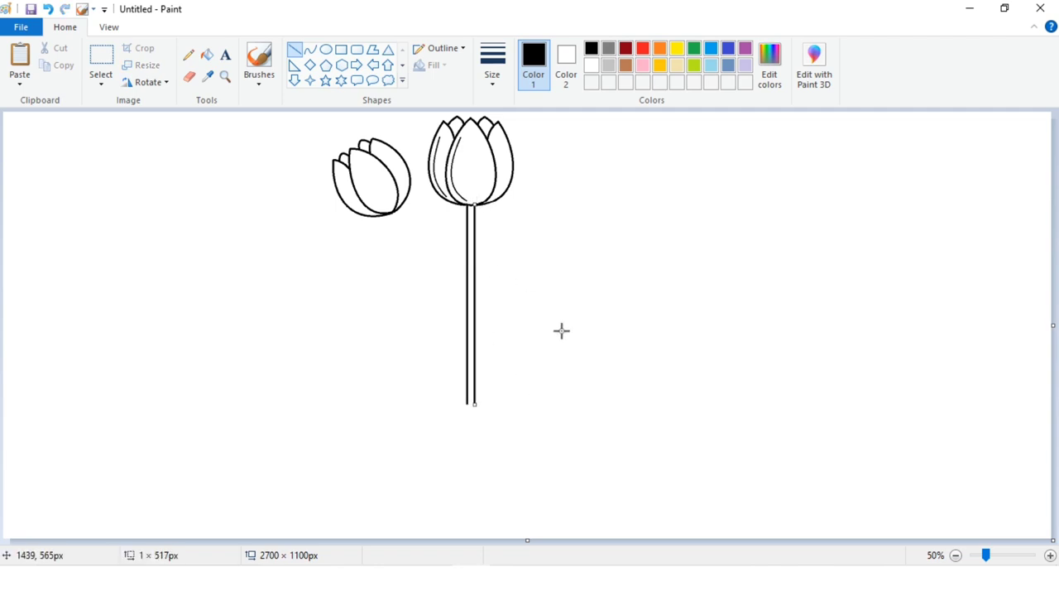
- Draw the tilted tulip's stem as two parallel curves bending down toward the base of the upright stem
left_click(310, 49)
left_click_drag(385, 215, 449, 394)
left_click_drag(411, 286, 456, 391)
left_click_drag(411, 260, 427, 277)
left_click(547, 264)
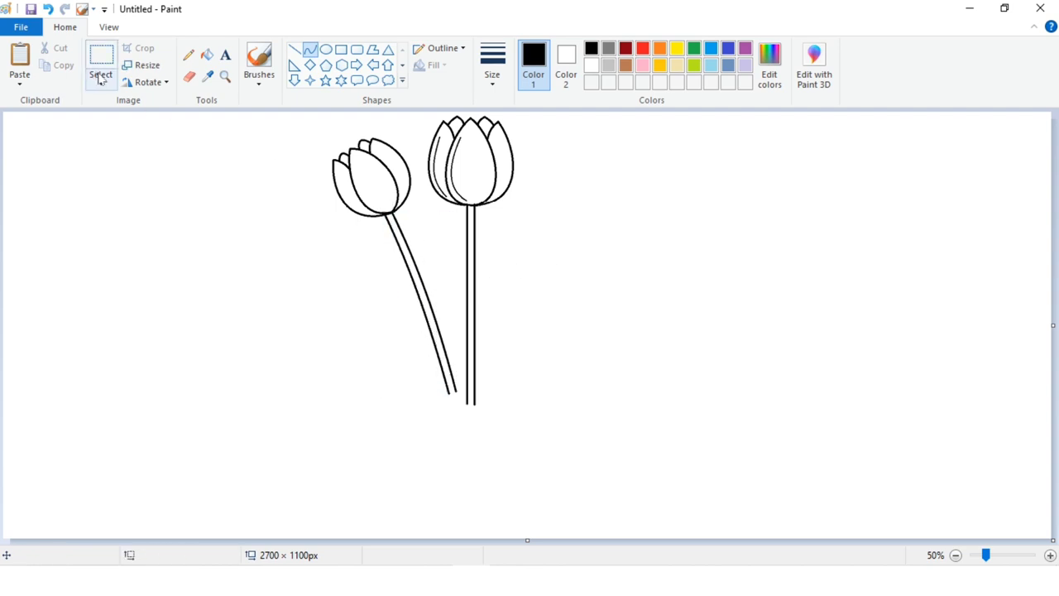
- Copy the tilted tulip with the upper part of its stem, paste it, and flip the copy horizontally
left_click(100, 66)
left_click_drag(323, 131, 390, 219)
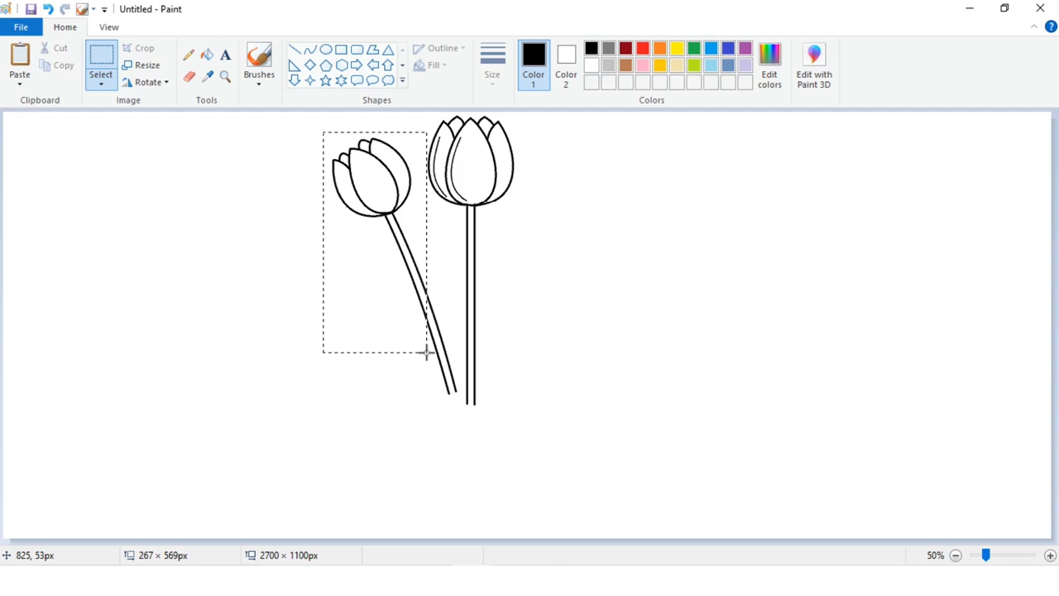
key("ctrl+c")
key("ctrl+v")
right_click(58, 232)
mouse_move(98, 363)
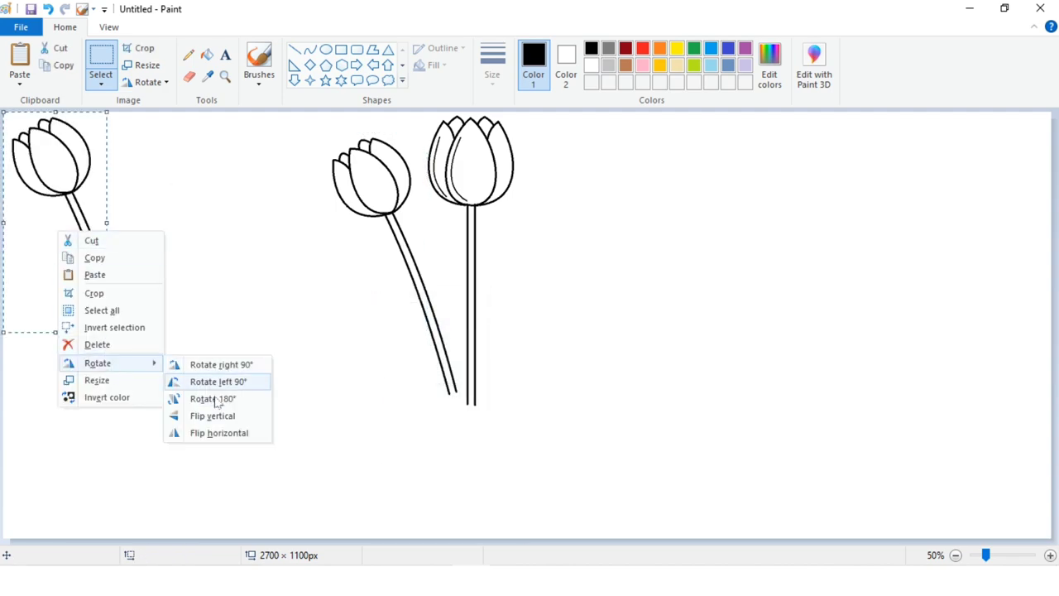
left_click(219, 432)
- Place the flipped tulip slightly lower on the right side of the upright tulip, using transparent selection
left_click_drag(45, 242, 567, 301)
left_click(101, 85)
left_click(152, 229)
left_click(796, 294)
- Add thin curved highlight lines inside the centre and left petals of the left tilted tulip
left_click(310, 50)
left_click(492, 62)
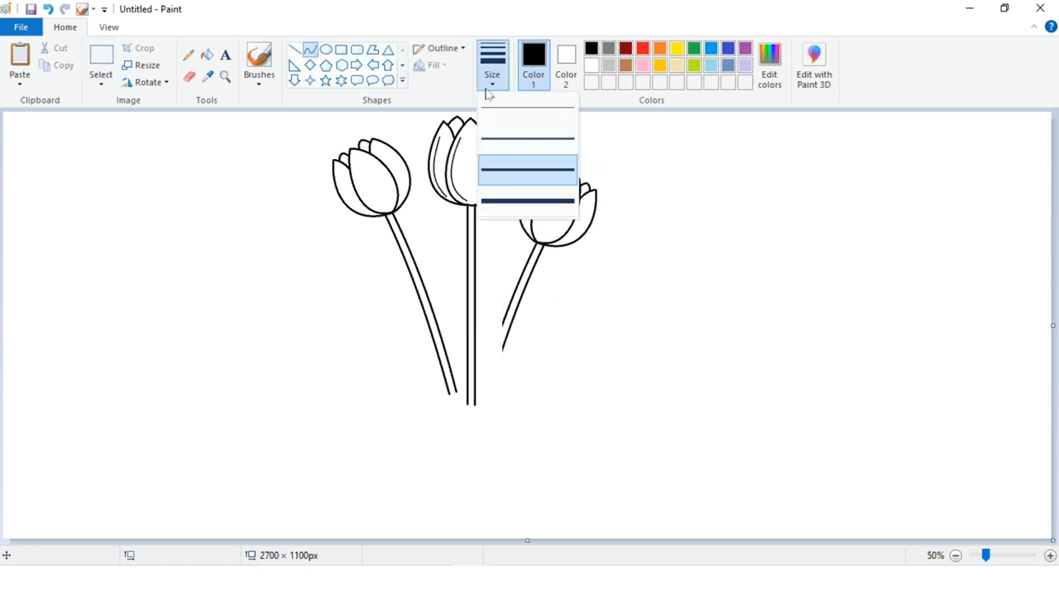
left_click(496, 121)
left_click_drag(353, 163, 361, 197)
left_click(337, 176)
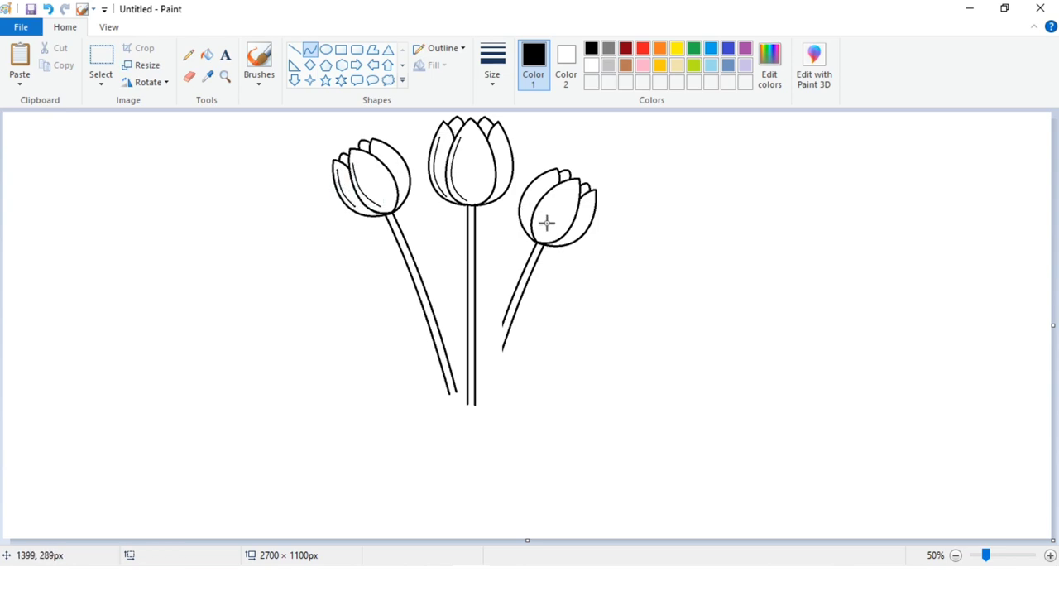
- Draw a flat ellipse across the lower stems with a thicker outline and adjust it to about 525 × 37 px
left_click(325, 50)
left_click_drag(355, 364, 576, 374)
left_click(492, 62)
left_click(513, 164)
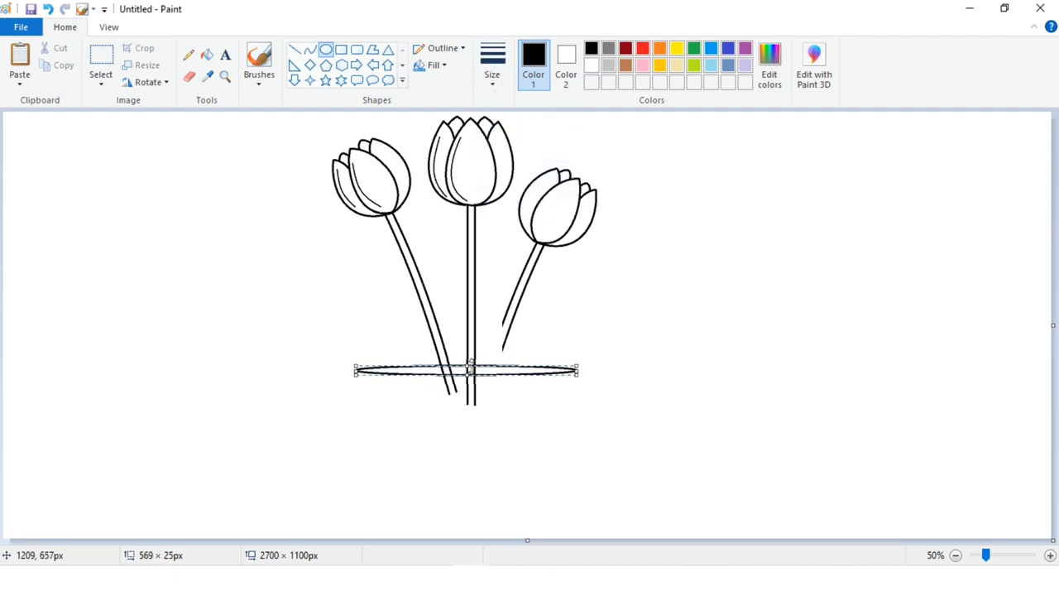
left_click_drag(358, 364, 369, 364)
left_click_drag(474, 376, 474, 380)
left_click_drag(538, 373, 530, 372)
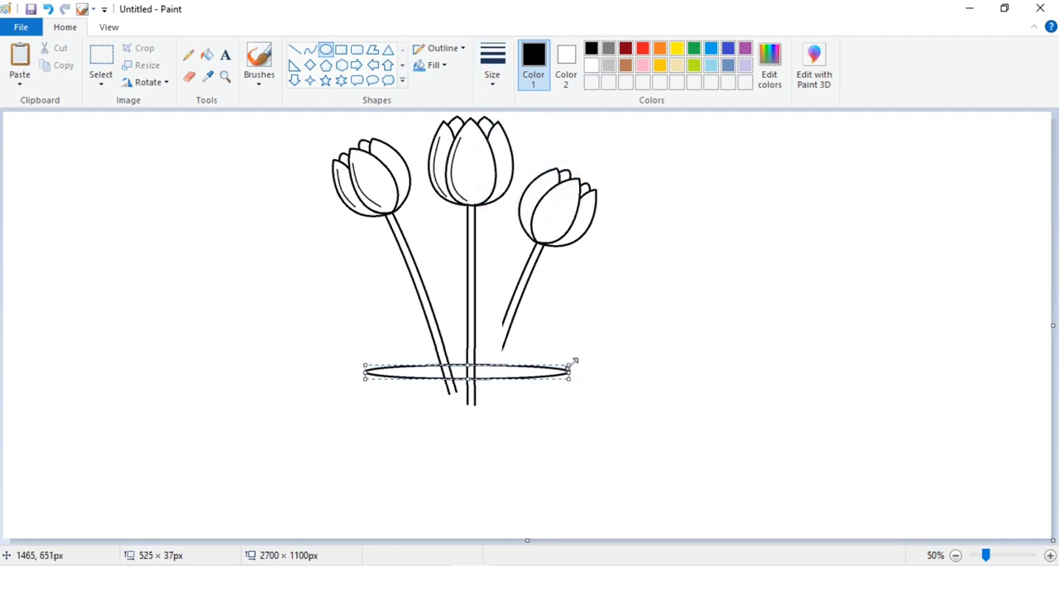
- Move the ellipse down over the stem ends and resize it to about 465 × 58 px
key("Down")
key("Down")
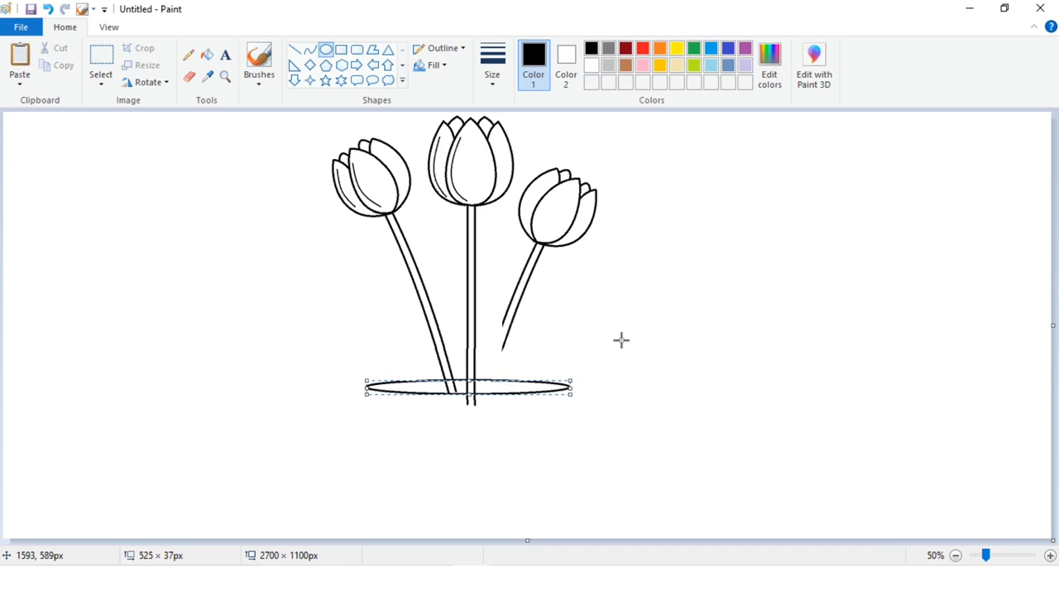
left_click_drag(366, 380, 379, 371)
left_click_drag(569, 386, 561, 386)
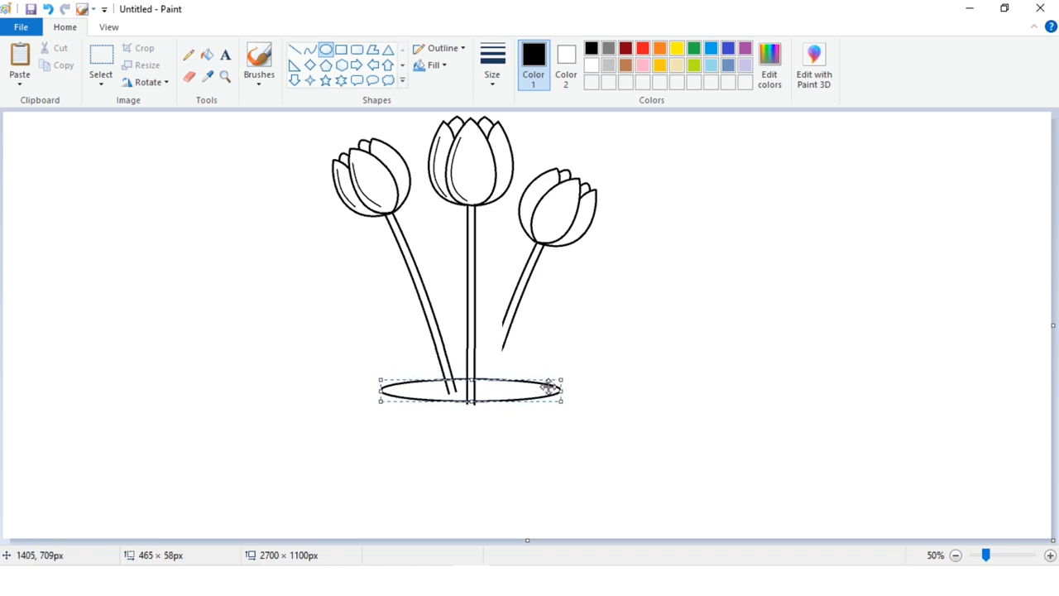
left_click(607, 366)
- Draw a slanted straight line for the pot's left side and move it clear of the ellipse
left_click(295, 52)
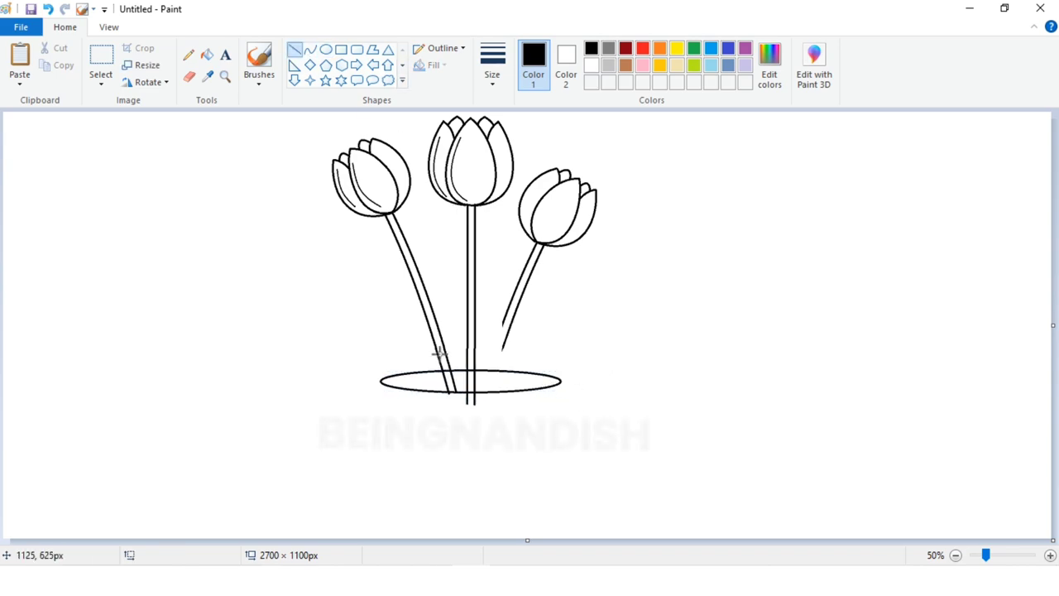
left_click_drag(382, 379, 405, 521)
left_click_drag(394, 461, 325, 416)
left_click(404, 402)
- Copy the slanted straight line and place a copy at the ellipse's left end as the pot's left side
left_click(101, 56)
left_click_drag(302, 326, 364, 492)
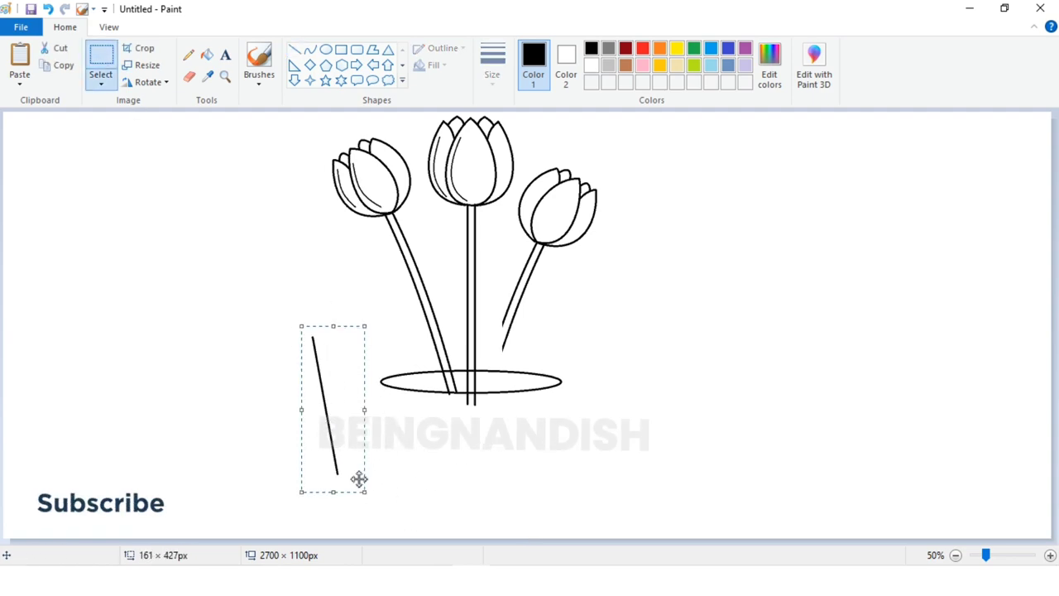
right_click(338, 417)
left_click(377, 253)
right_click(253, 402)
left_click(290, 270)
left_click_drag(41, 206, 406, 466)
- Paste another copy of the slanted line, flip it horizontally and place it at the ellipse's right end as the pot's right side
right_click(272, 429)
left_click(308, 297)
left_click_drag(40, 207, 642, 454)
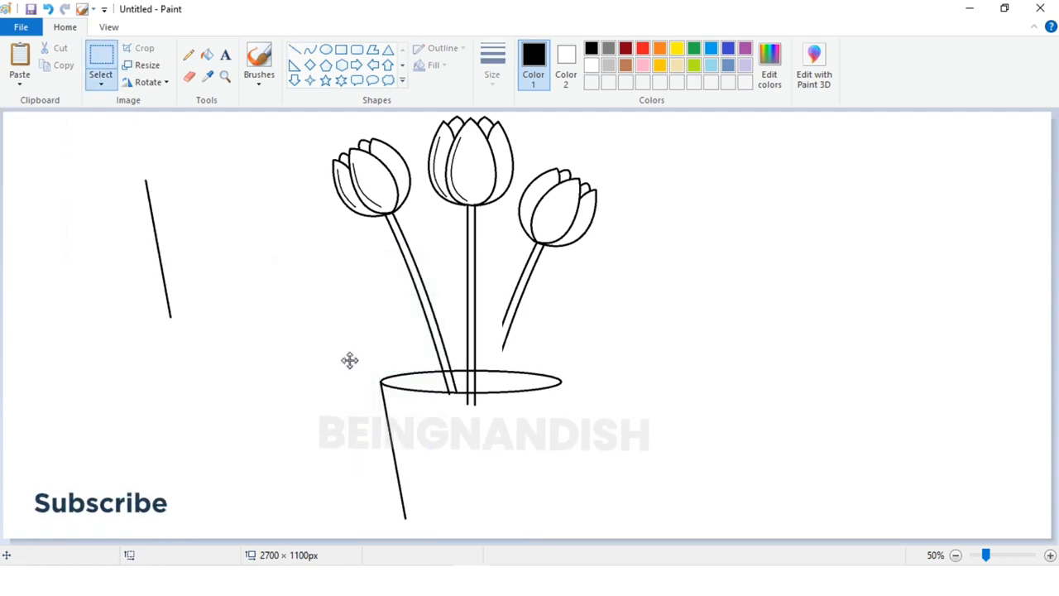
right_click(642, 455)
mouse_move(687, 411)
left_click(786, 482)
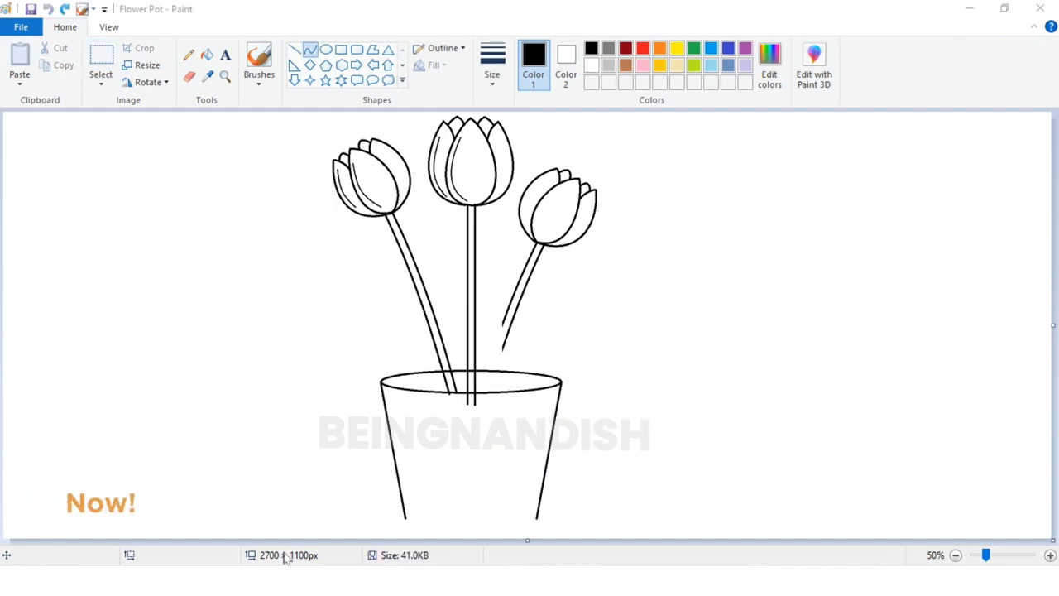
- Close the pot's bottom with a curve about 341 px wide that joins both sides and bows downward
mouse_move(404, 518)
left_mouse_down()
mouse_move(538, 520)
mouse_move(472, 556)
left_mouse_up()
key("ctrl+z")
left_click_drag(412, 518, 538, 519)
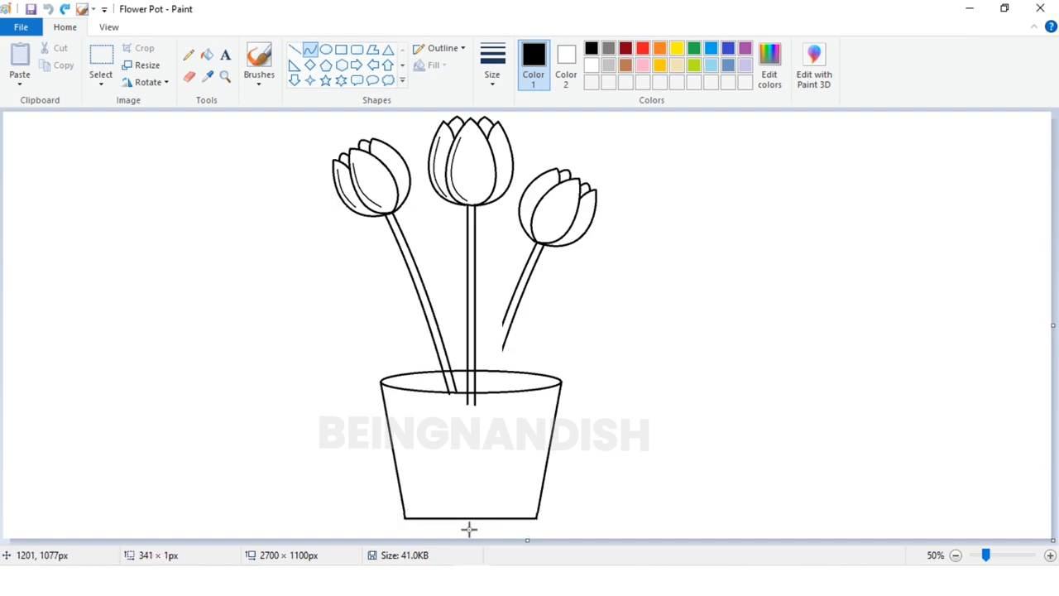
left_click_drag(468, 529, 478, 540)
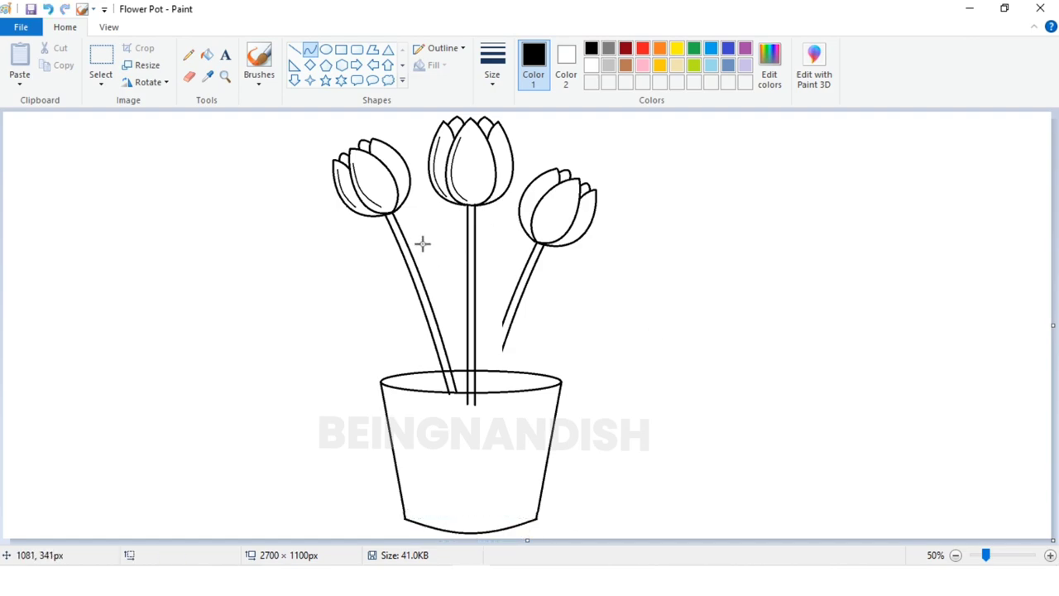
- Draw a tall pointed leaf from two curves between the left and centre stems, reaching down into the pot
left_click_drag(422, 242, 469, 396)
mouse_move(477, 333)
left_mouse_down()
mouse_move(457, 264)
mouse_move(474, 317)
left_mouse_up()
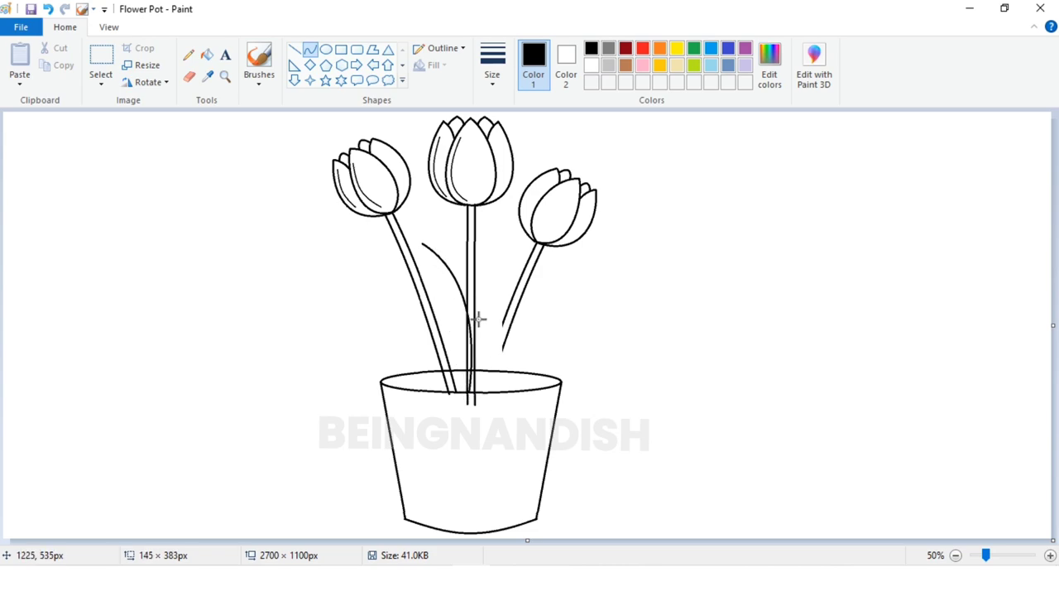
mouse_move(425, 242)
left_mouse_down()
mouse_move(440, 401)
mouse_move(450, 400)
left_mouse_up()
left_click_drag(442, 329, 406, 231)
left_click_drag(443, 247, 442, 260)
left_click(529, 340)
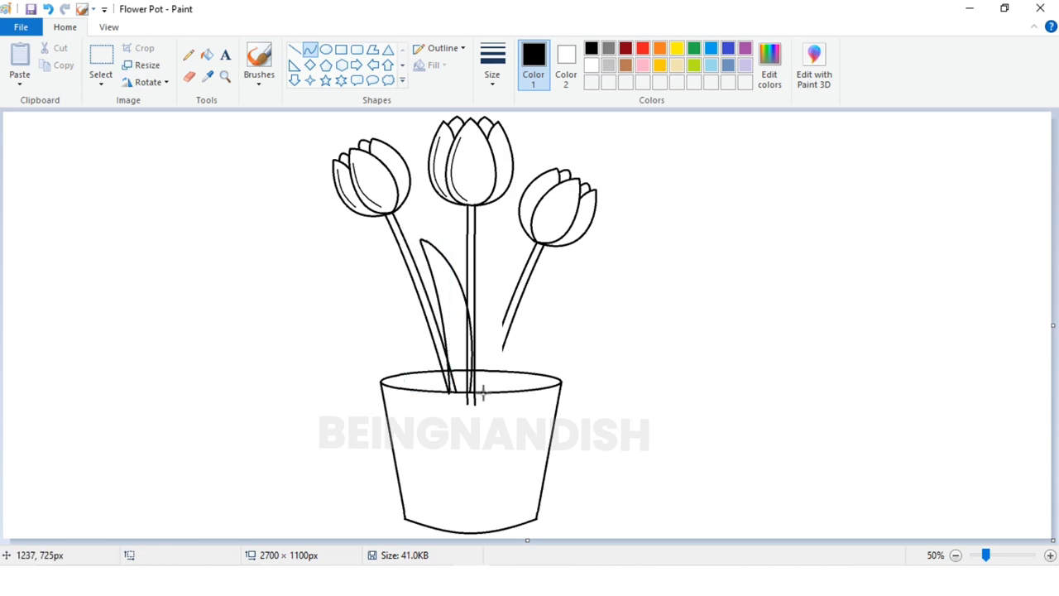
- Draw a tall upright leaf beside the centre stem and a drooping leaf with a folded tip across the right stem using curves
left_click_drag(483, 393, 558, 289)
mouse_move(519, 339)
left_mouse_down()
mouse_move(498, 360)
mouse_move(513, 325)
mouse_move(502, 230)
mouse_move(489, 248)
mouse_move(476, 405)
mouse_move(519, 209)
mouse_move(483, 209)
mouse_move(479, 389)
mouse_move(526, 246)
mouse_move(504, 241)
mouse_move(483, 210)
mouse_move(504, 211)
left_mouse_up()
left_click(534, 299)
mouse_move(488, 334)
left_mouse_down()
mouse_move(568, 278)
mouse_move(539, 320)
mouse_move(519, 287)
mouse_move(562, 285)
mouse_move(628, 322)
left_mouse_up()
left_click(624, 288)
left_click(628, 254)
left_click(658, 272)
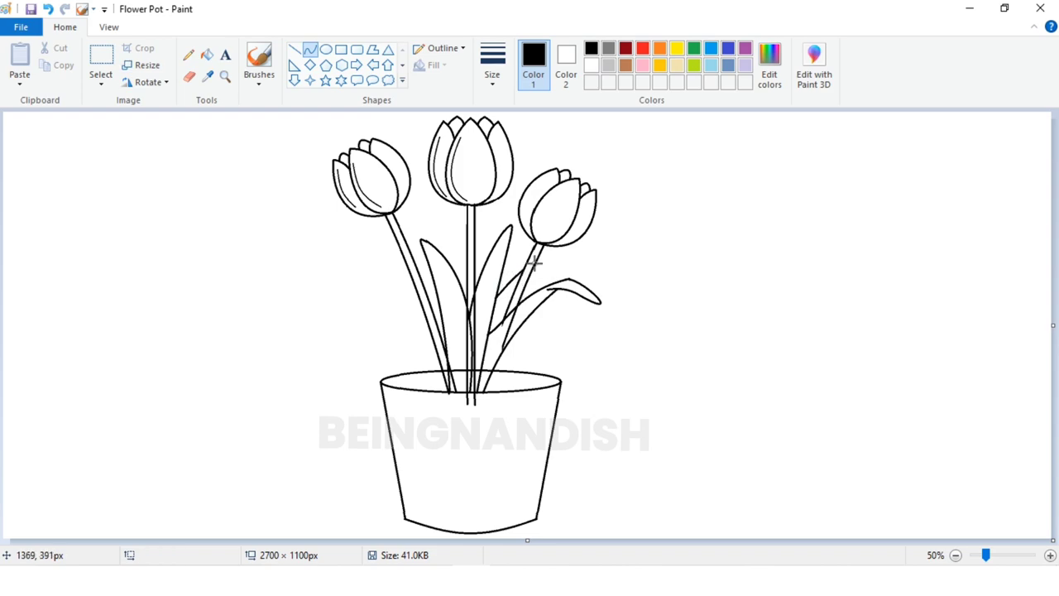
- Complete the small pointed leaf behind the right tulip's stem with a curved lower edge
mouse_move(546, 255)
left_mouse_down()
mouse_move(522, 302)
mouse_move(574, 240)
mouse_move(543, 263)
left_mouse_up()
left_click(593, 251)
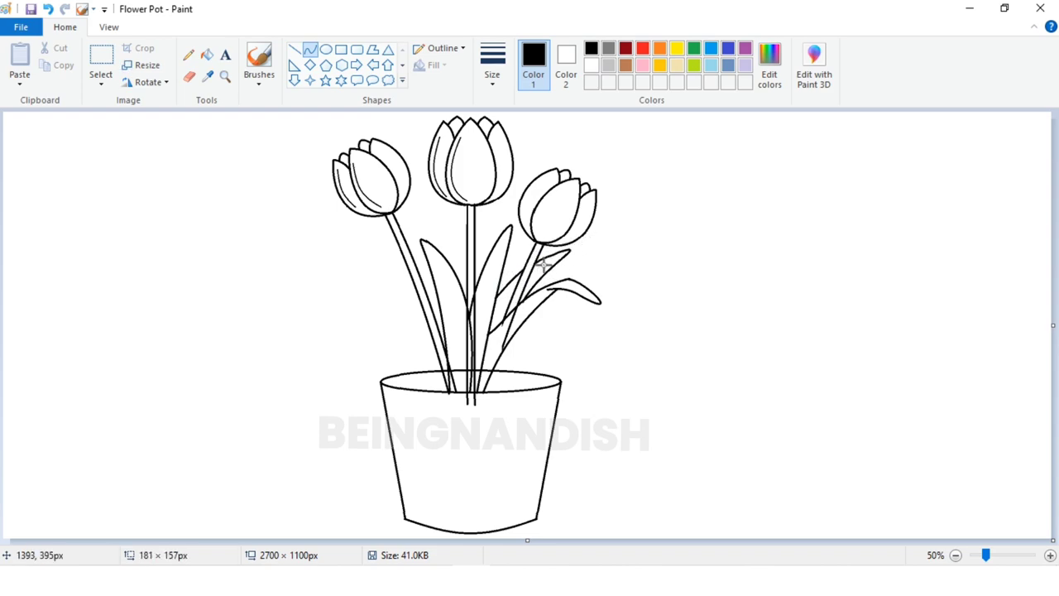
left_click(726, 324)
- Draw a drooping leaf with a folded tip outside the left stem, curving its lower edge down into the pot
left_click_drag(367, 283, 401, 274)
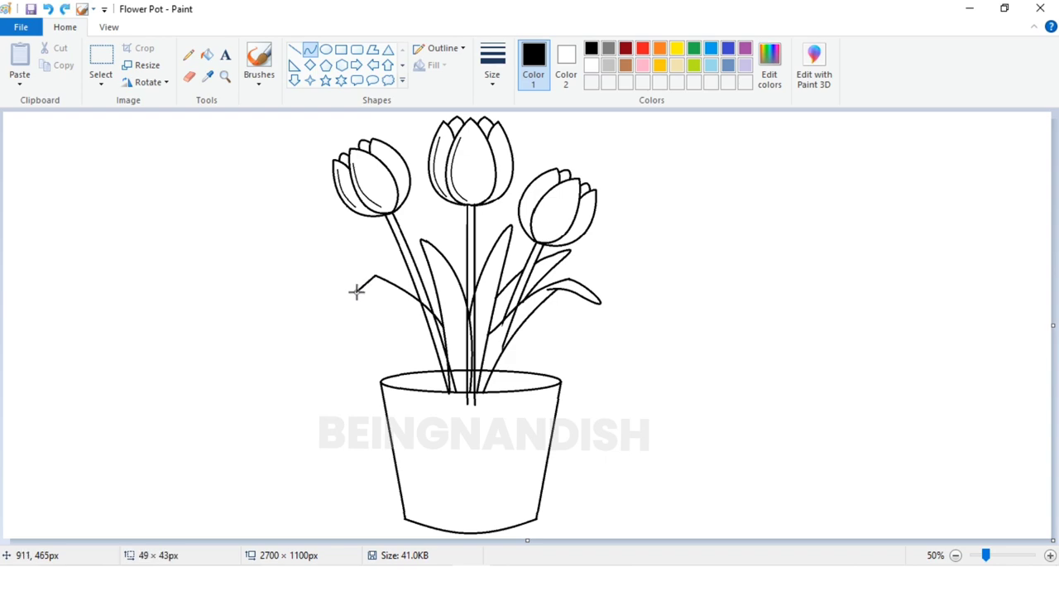
left_click_drag(351, 295, 401, 302)
key("ctrl+z")
left_click_drag(389, 298, 440, 391)
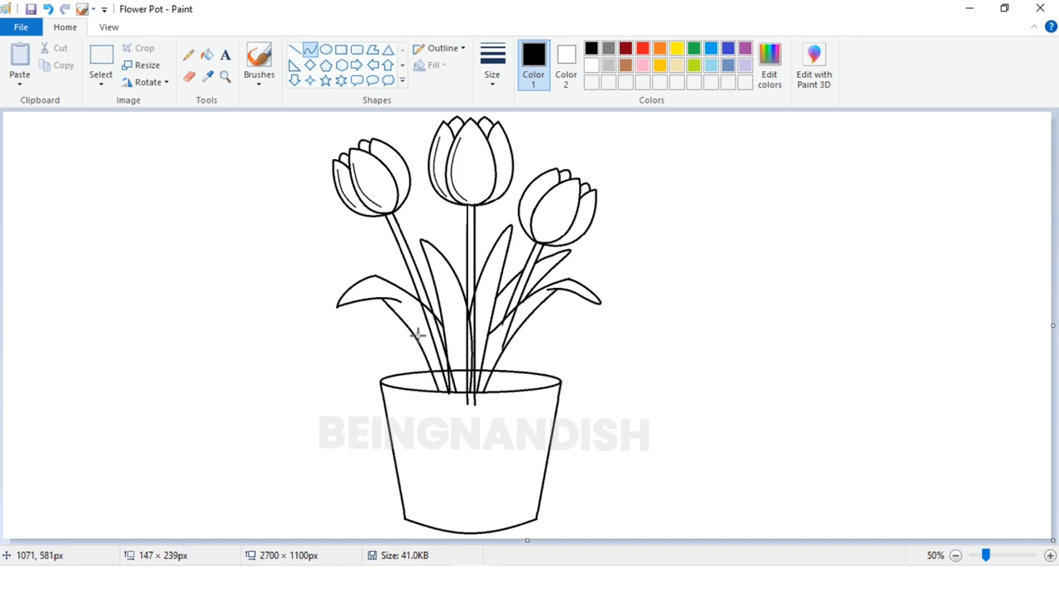
left_click_drag(418, 335, 428, 338)
left_click(542, 358)
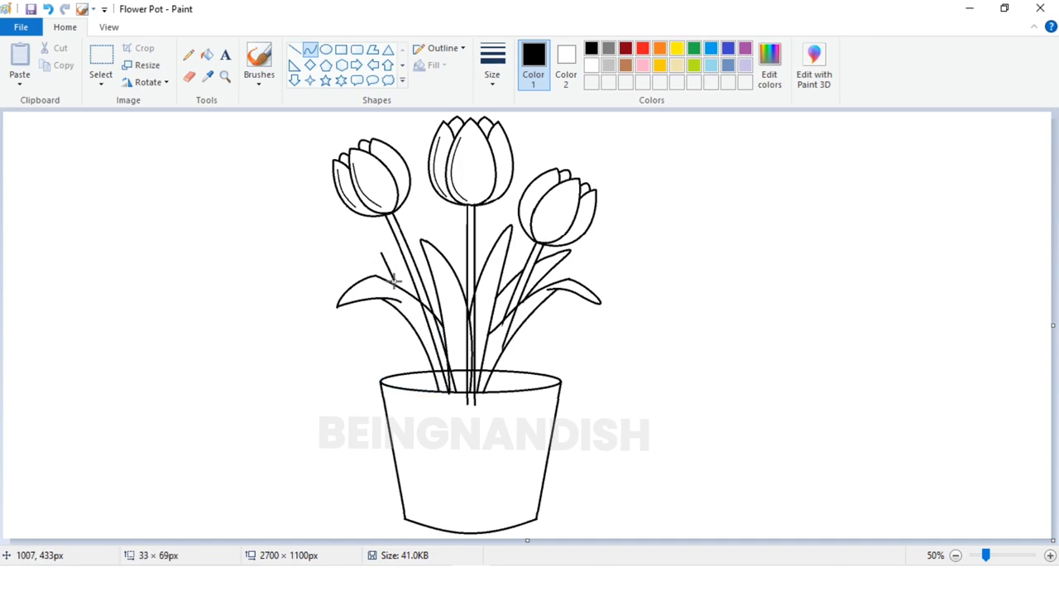
- Draw a small pointed leaf behind the left tulip's stem, above the drooping leaf, using curves
left_click_drag(393, 281, 413, 263)
left_click(420, 245)
left_click(563, 296)
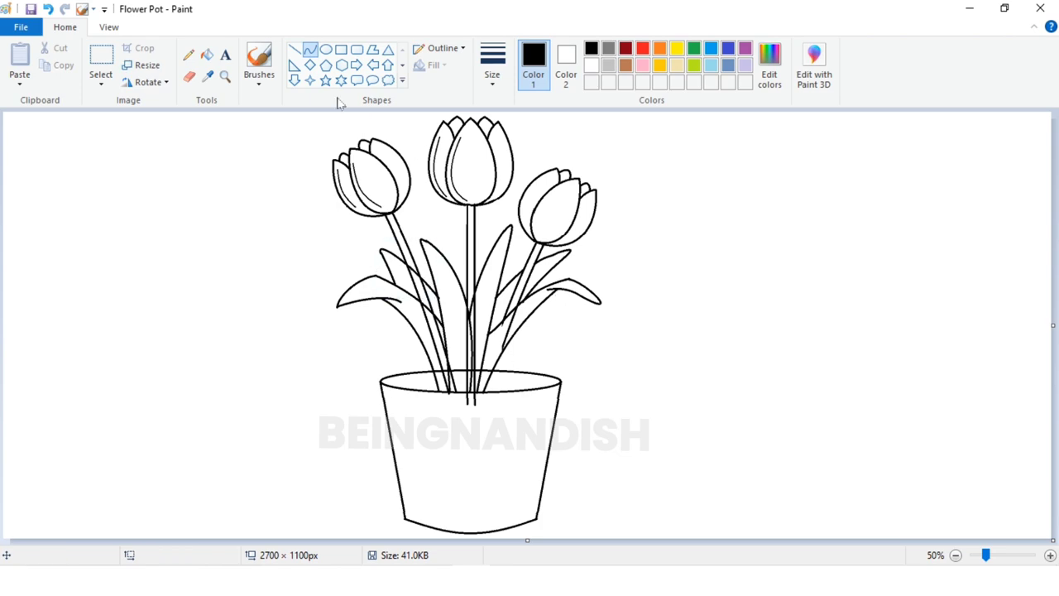
- Draw a slightly bowed curve about 437 px wide across the upper pot from side to side as the rim band
left_click_drag(386, 414, 556, 447)
left_click_drag(451, 431, 503, 423)
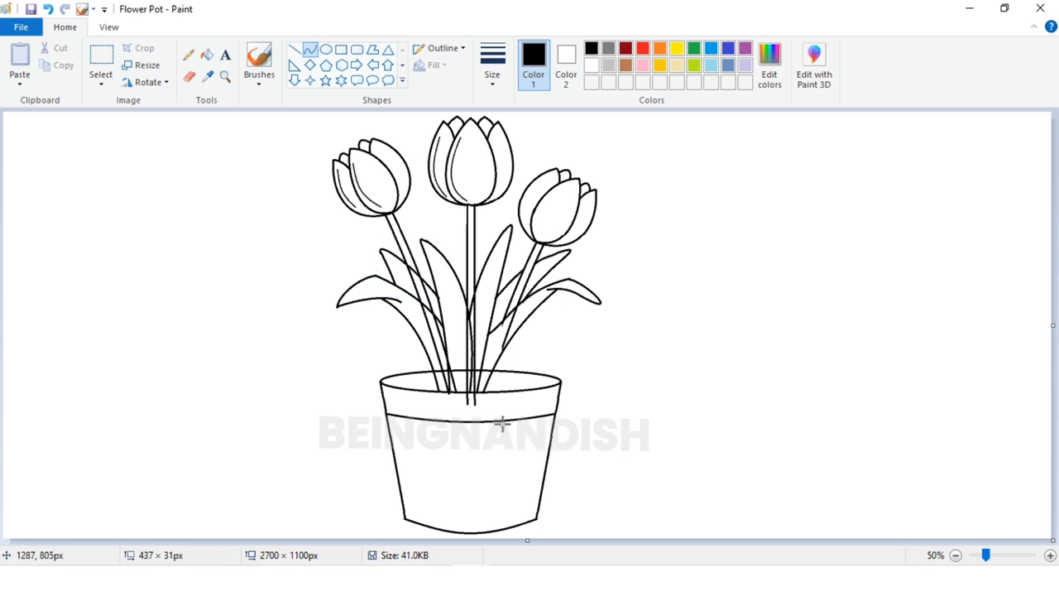
left_click(686, 390)
- Erase the leaf lines crossing the left stem and the left stem and rim lines running through the front leaves
left_click(108, 26)
left_click(19, 58)
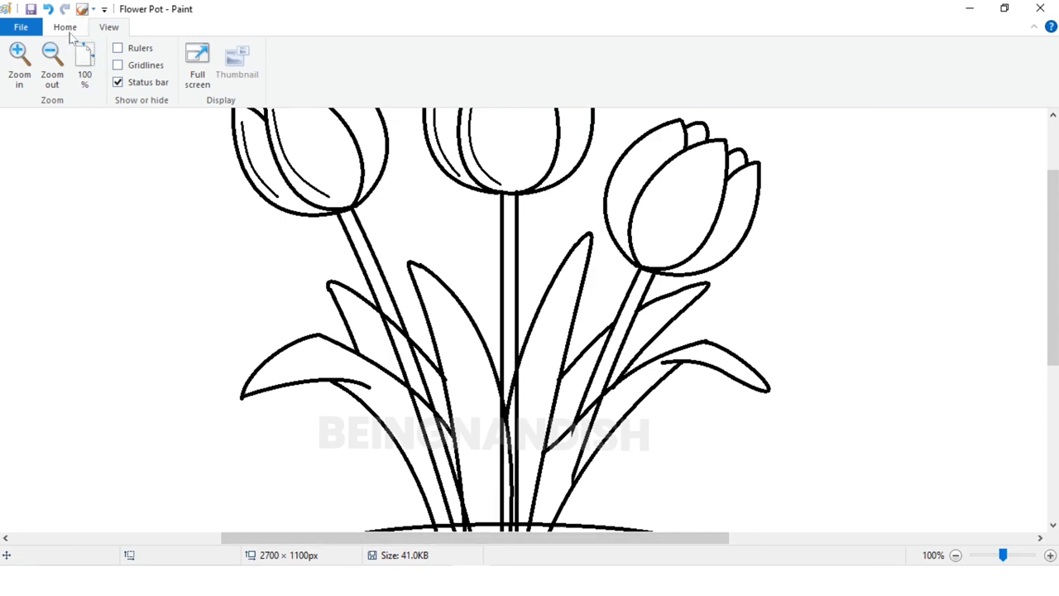
left_click(64, 26)
left_click(190, 77)
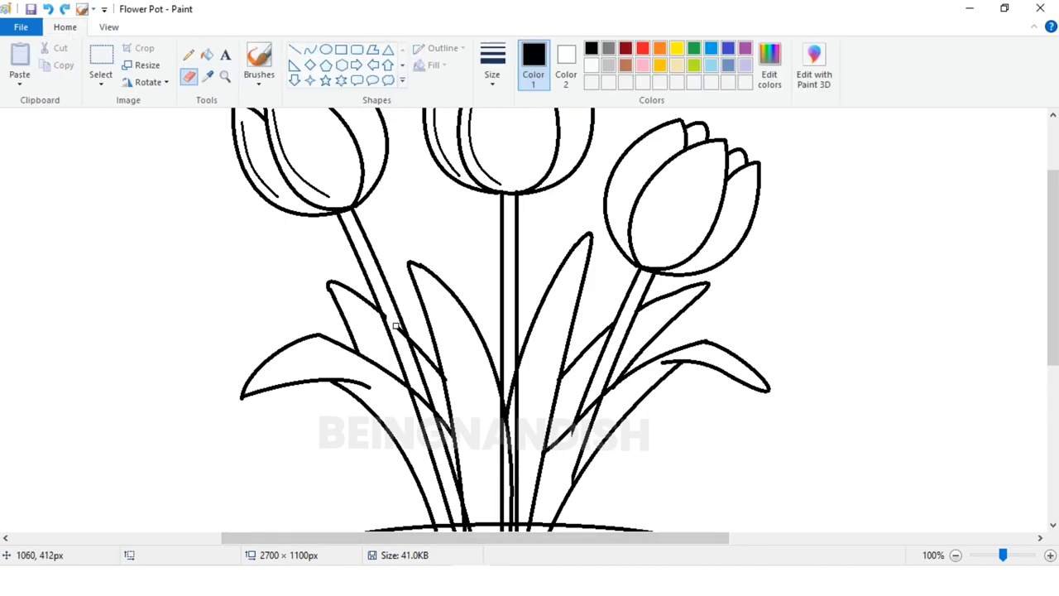
scroll(410, 304, "down", 3)
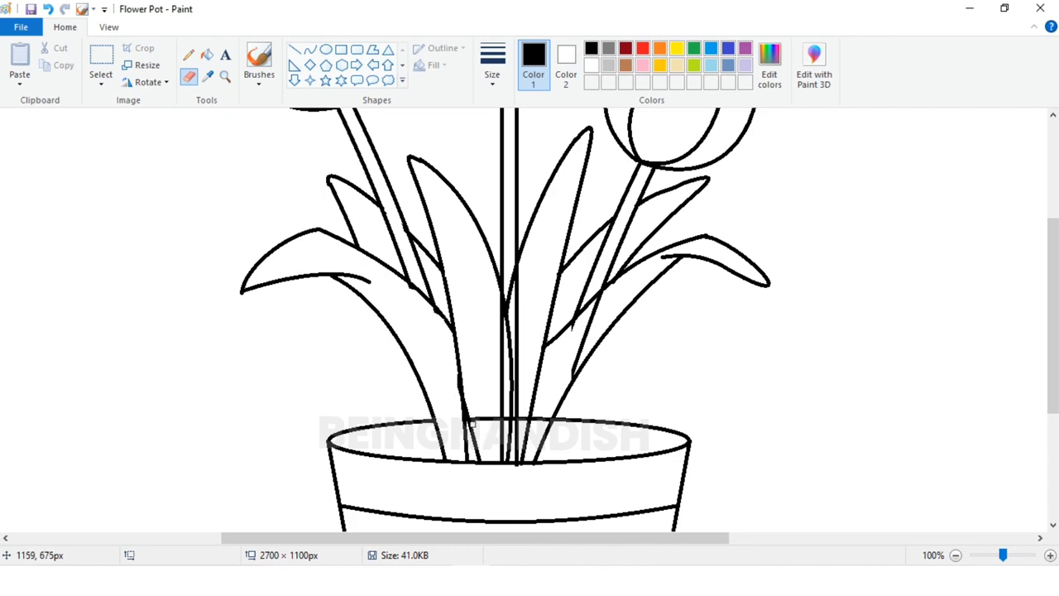
key("ctrl+z")
mouse_move(470, 420)
left_mouse_down()
mouse_move(495, 418)
mouse_move(469, 422)
left_mouse_up()
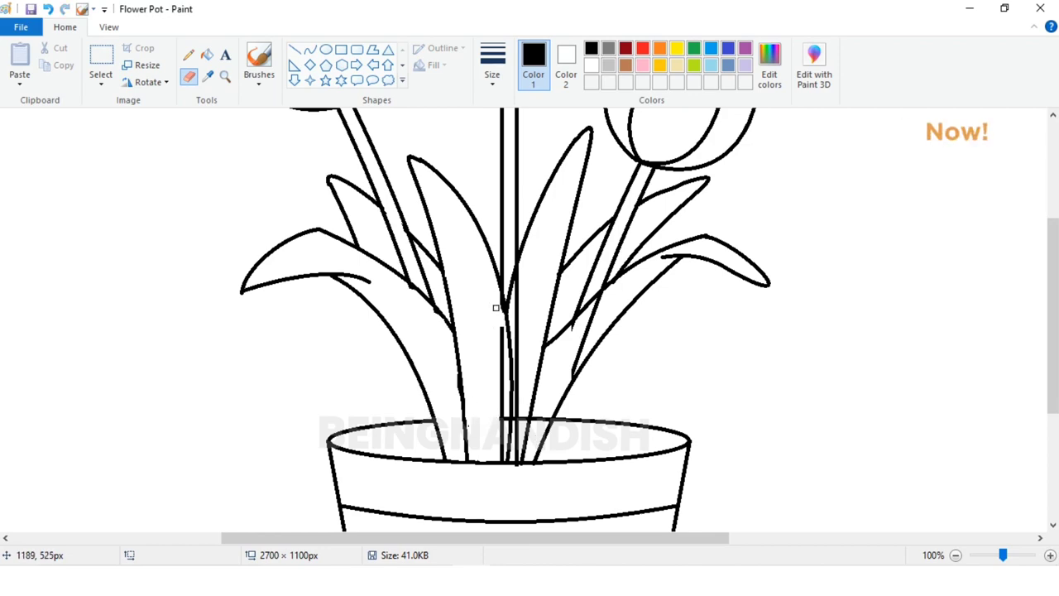
- Erase the centre and right stem lines running through the front leaves, along with the rim line behind those leaves
left_click_drag(501, 314, 500, 456)
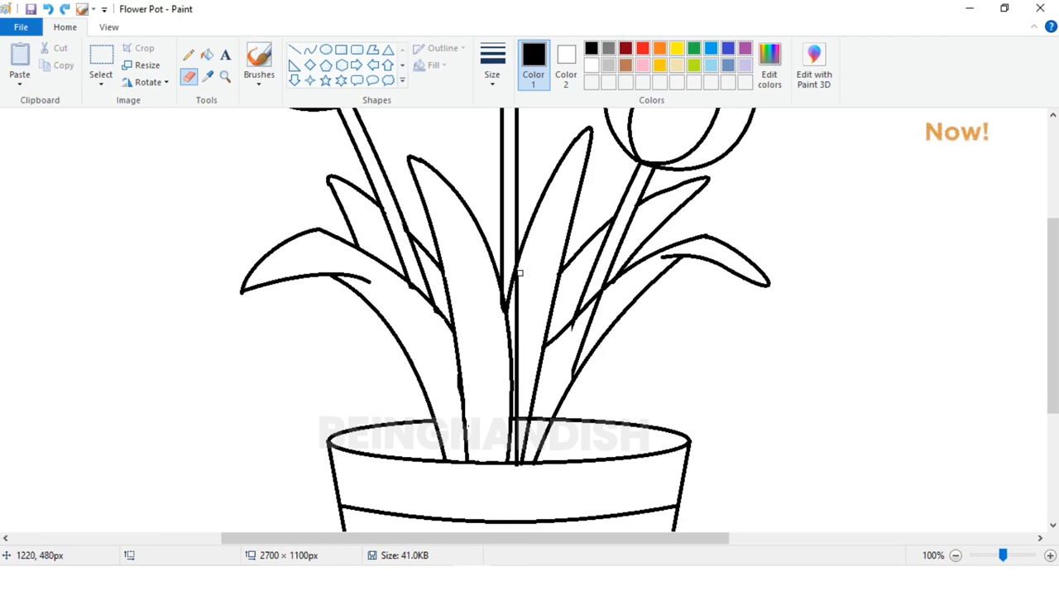
mouse_move(521, 273)
left_mouse_down()
mouse_move(517, 466)
mouse_move(538, 418)
left_mouse_up()
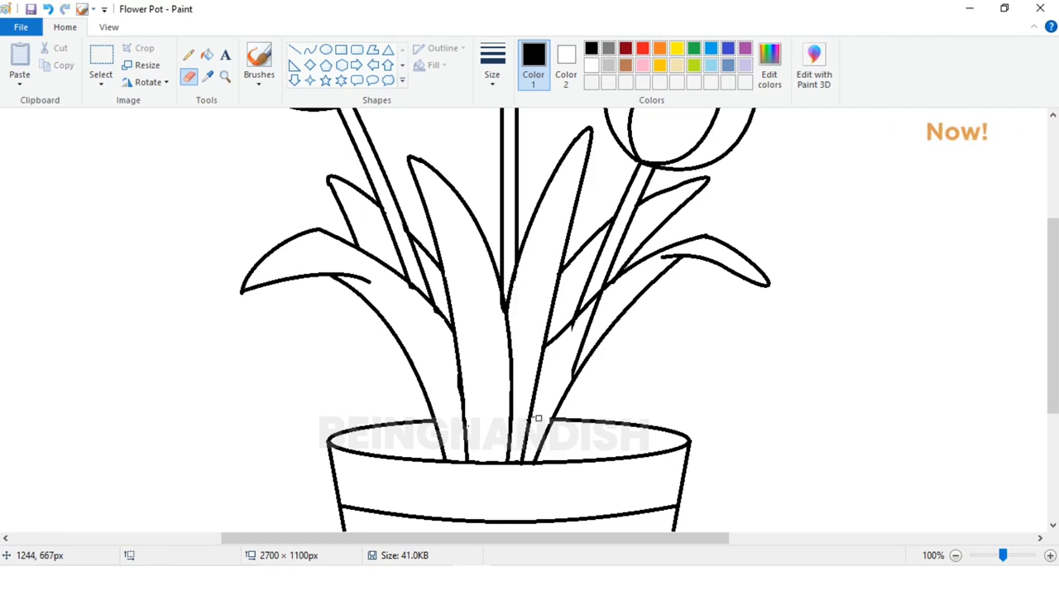
scroll(588, 398, "up", 3)
left_click_drag(599, 404, 570, 478)
left_click_drag(572, 441, 576, 427)
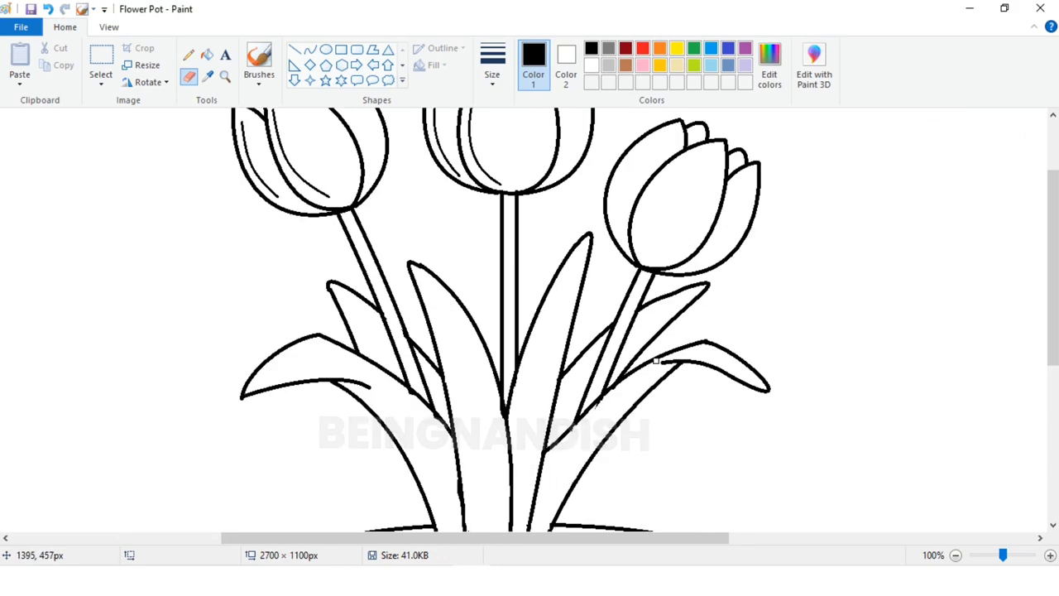